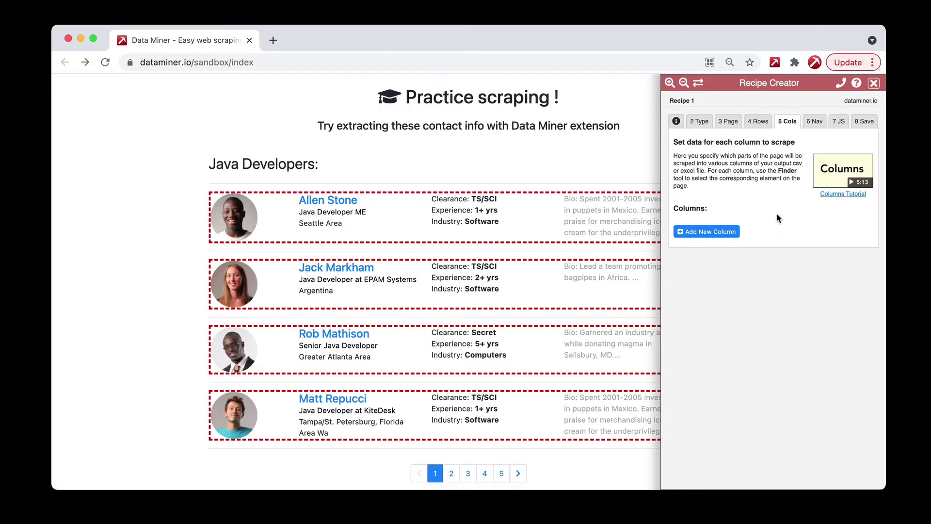
# Add a new column, set it to Date type, and preview its values.
pyautogui.click(711, 231)
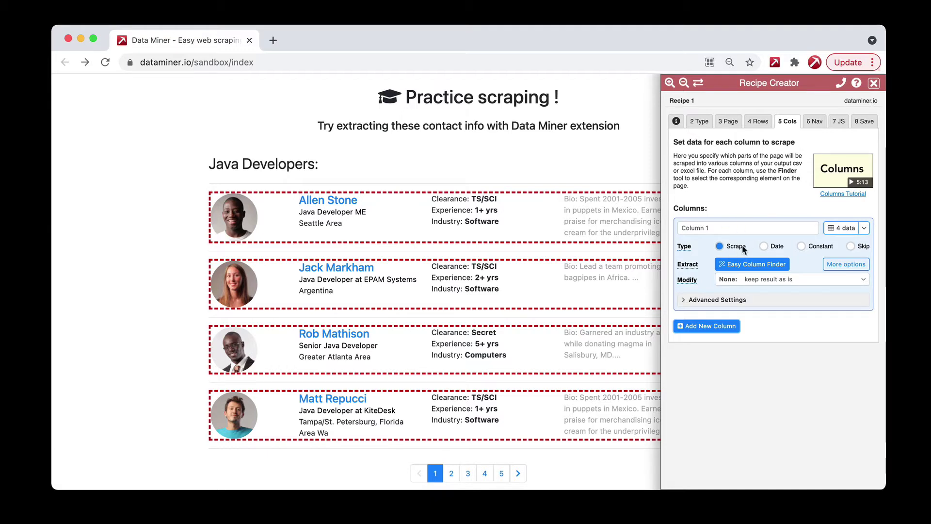
pyautogui.click(764, 248)
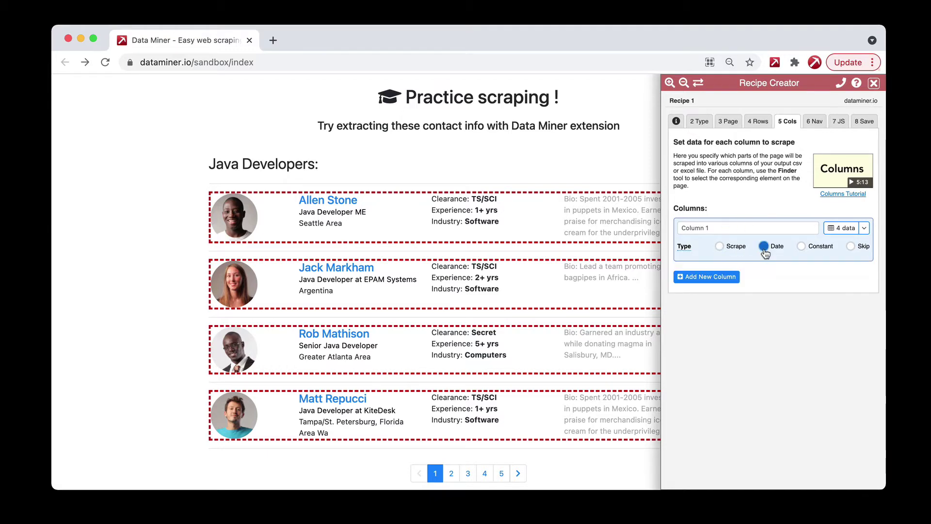
pyautogui.click(838, 232)
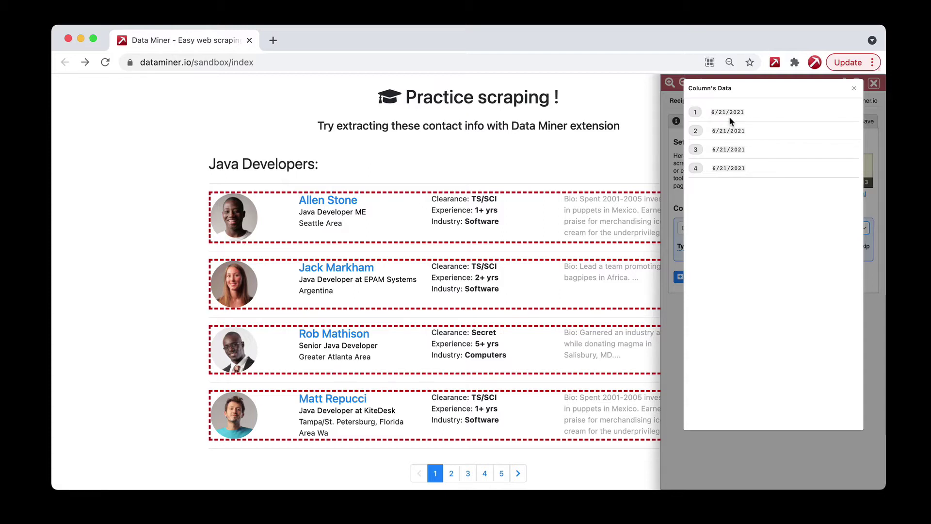
pyautogui.click(854, 88)
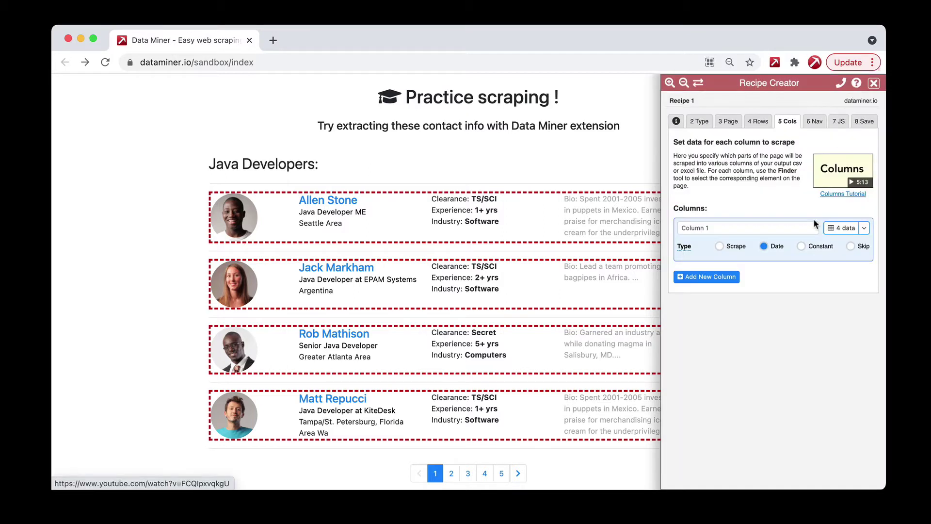
# Try the column as a Constant with value 'Test', preview it, then set it to Skip.
pyautogui.click(801, 246)
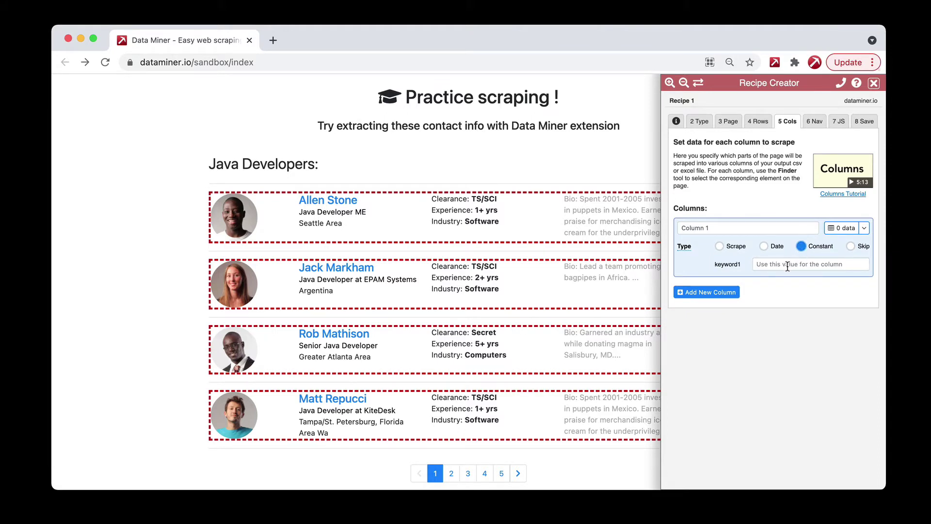
pyautogui.click(787, 266)
pyautogui.write('Test')
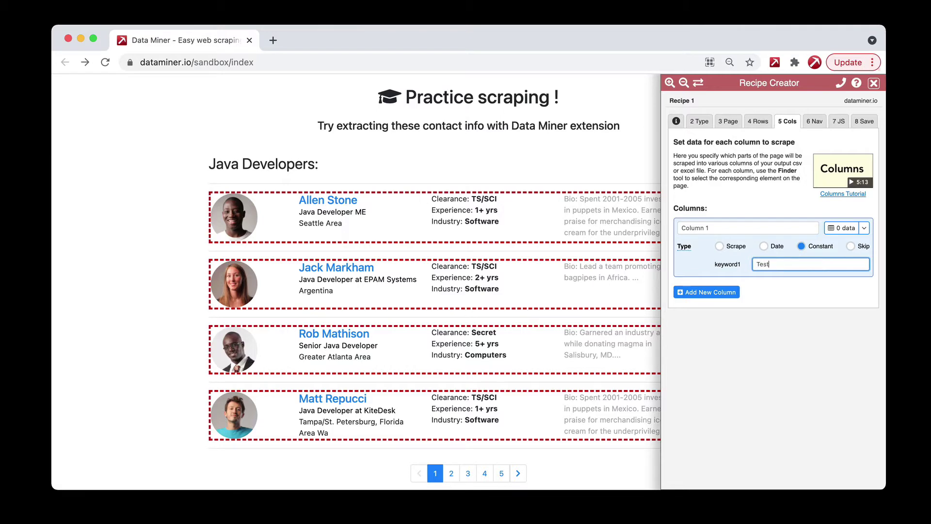
pyautogui.click(842, 231)
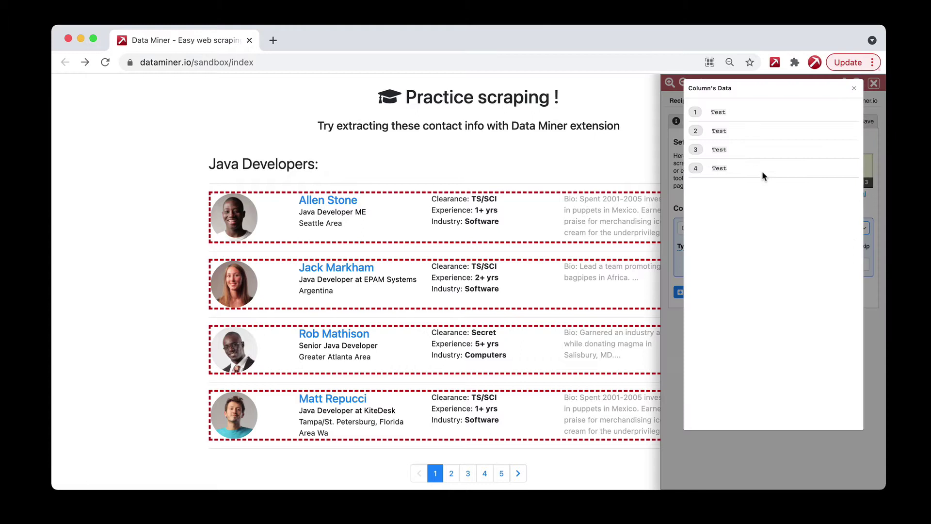
pyautogui.click(854, 90)
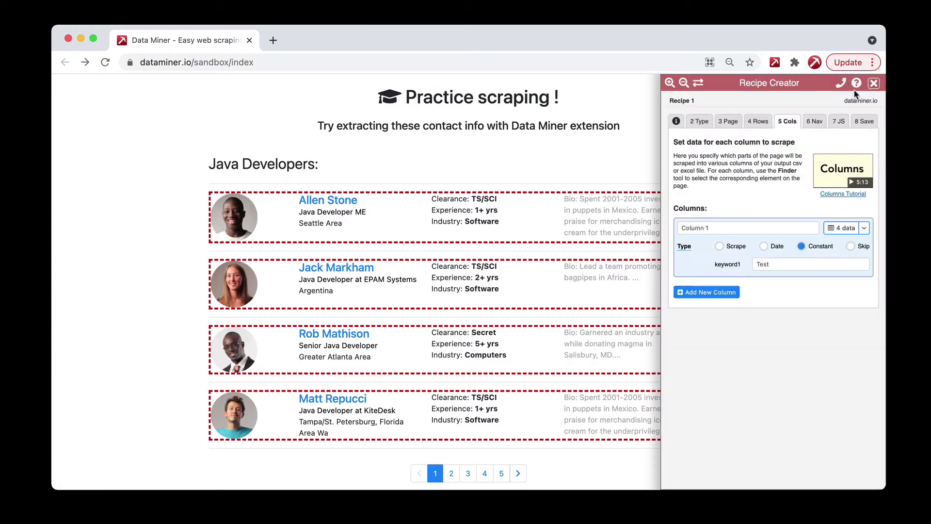
pyautogui.click(852, 247)
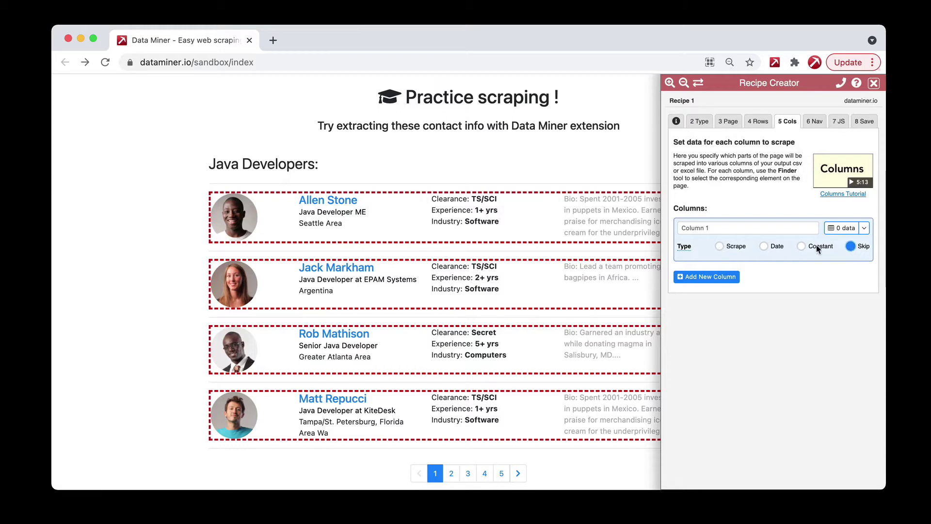
# Switch the column back to Scrape and capture Allen Stone's name as its element with Easy Column Finder.
pyautogui.click(719, 246)
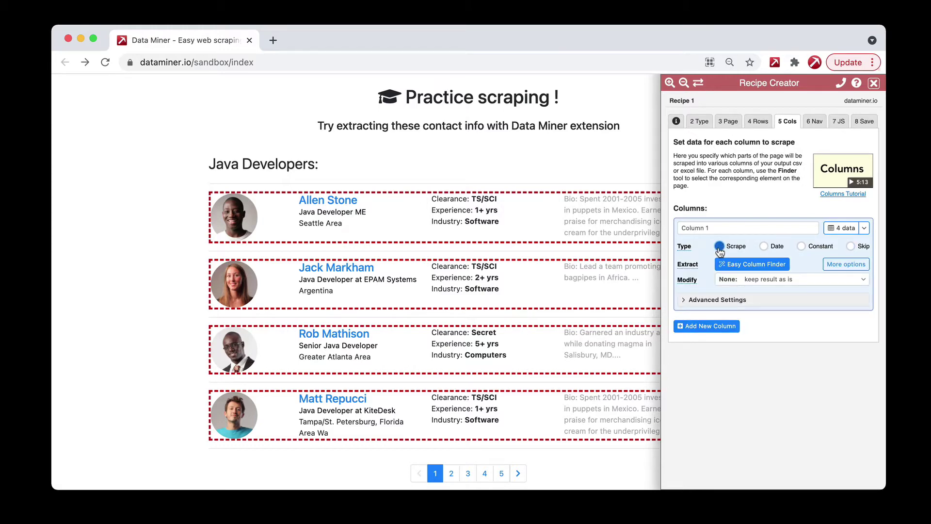
pyautogui.click(757, 271)
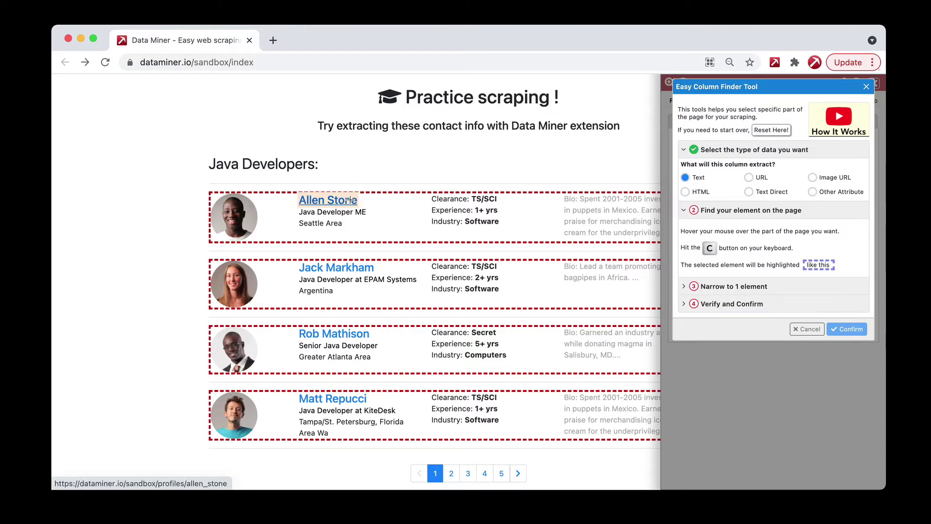
pyautogui.press('c')
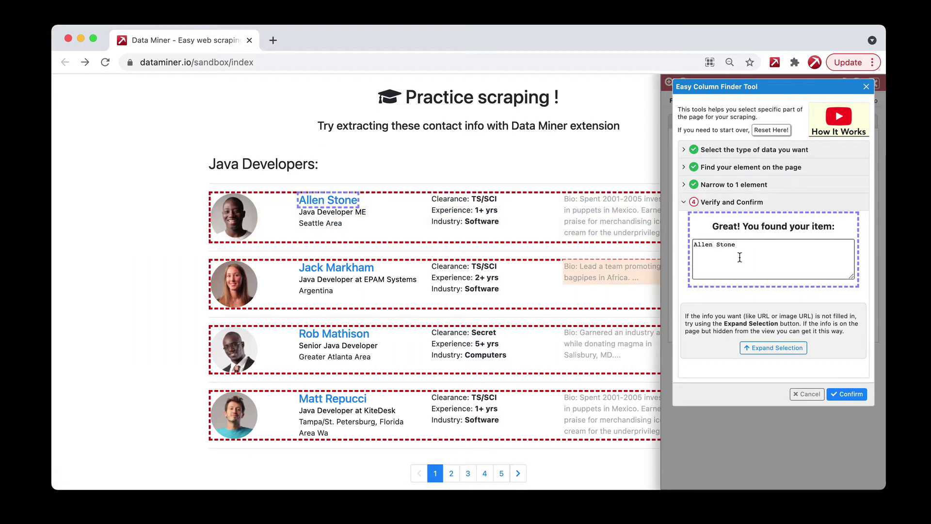
pyautogui.moveTo(742, 245); pyautogui.dragTo(697, 245)
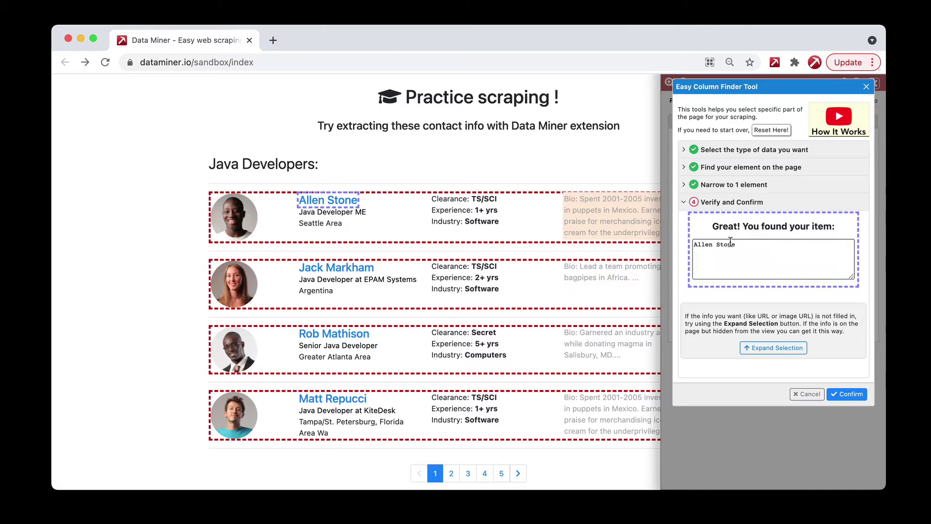
pyautogui.click(848, 394)
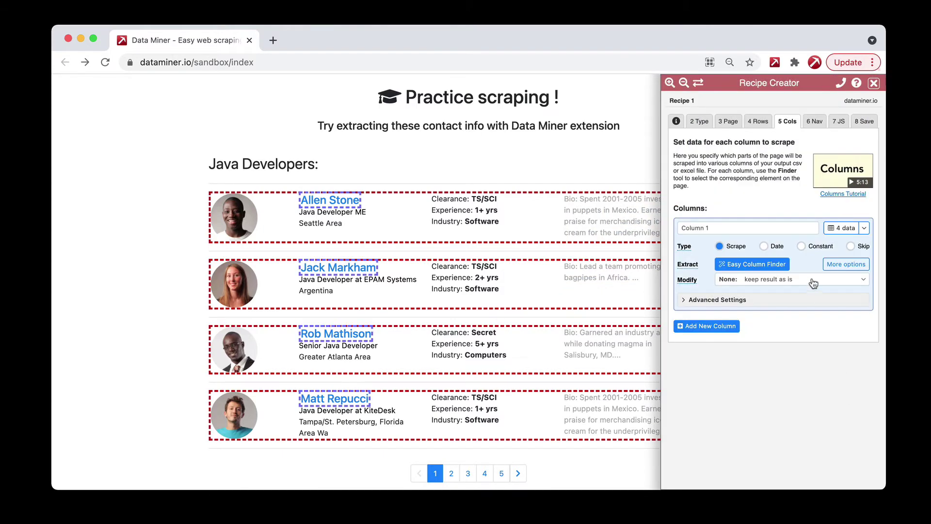
# Rename the column from 'Column 1' to 'Name' and preview its four scraped names.
pyautogui.click(699, 228)
pyautogui.moveTo(711, 228); pyautogui.dragTo(658, 228)
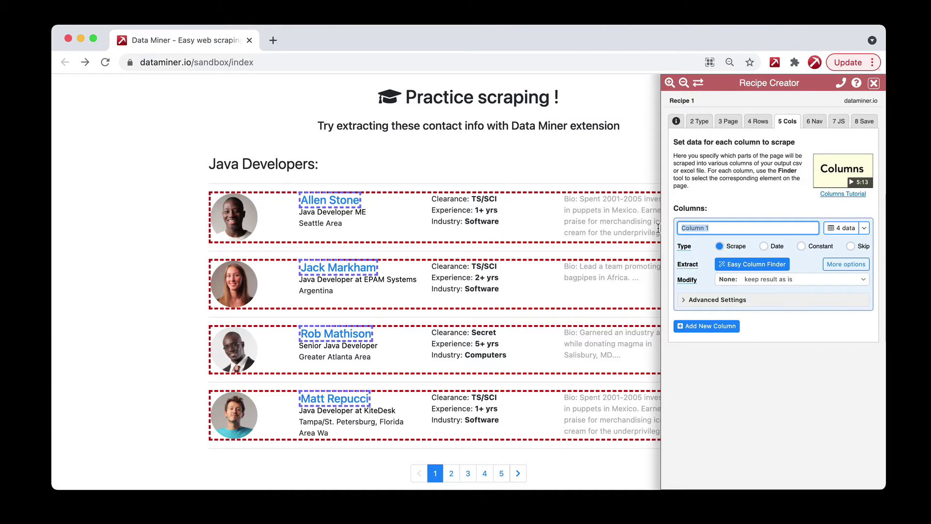
pyautogui.write('Name')
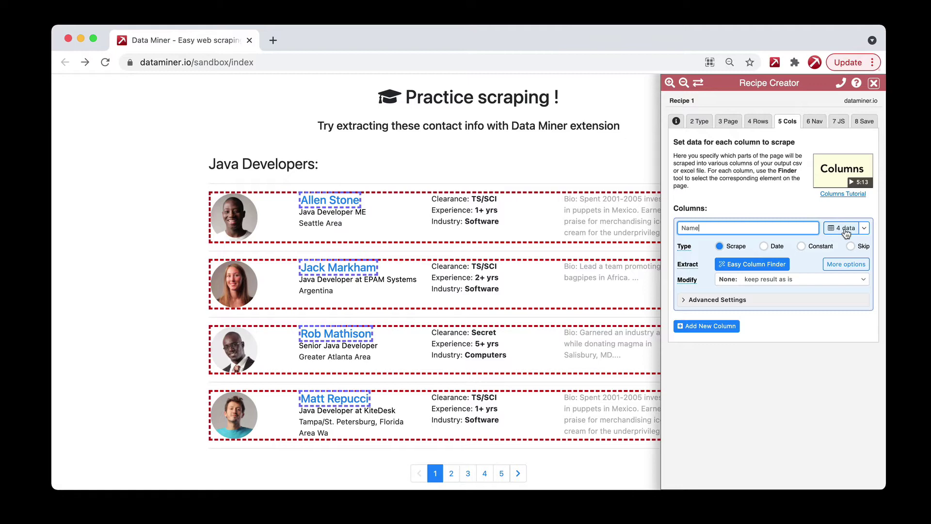
pyautogui.click(846, 233)
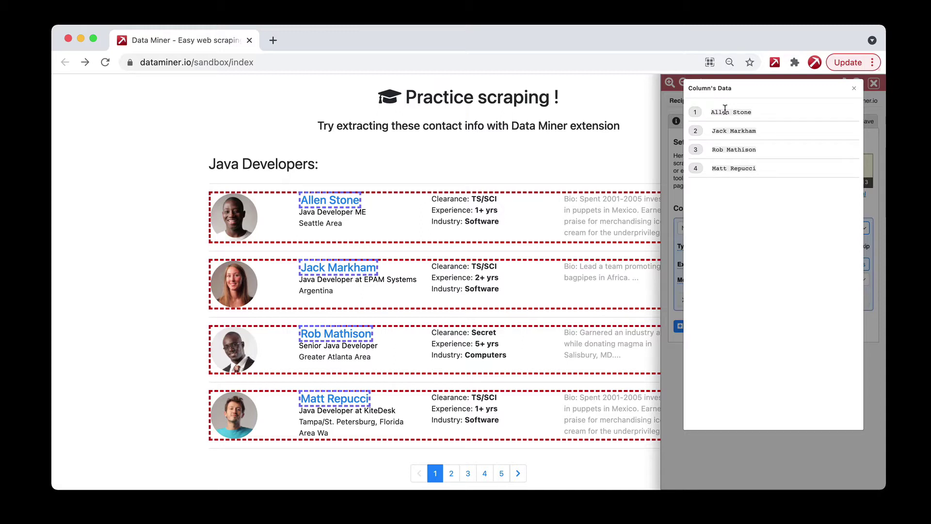
pyautogui.click(853, 92)
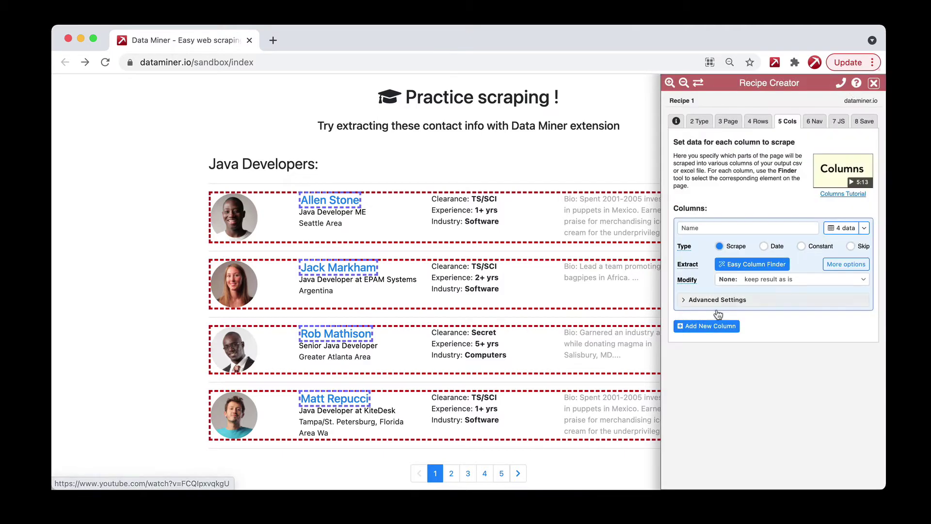
# Add Column 2 and make it scrape the four developers' profile link URLs.
pyautogui.click(705, 328)
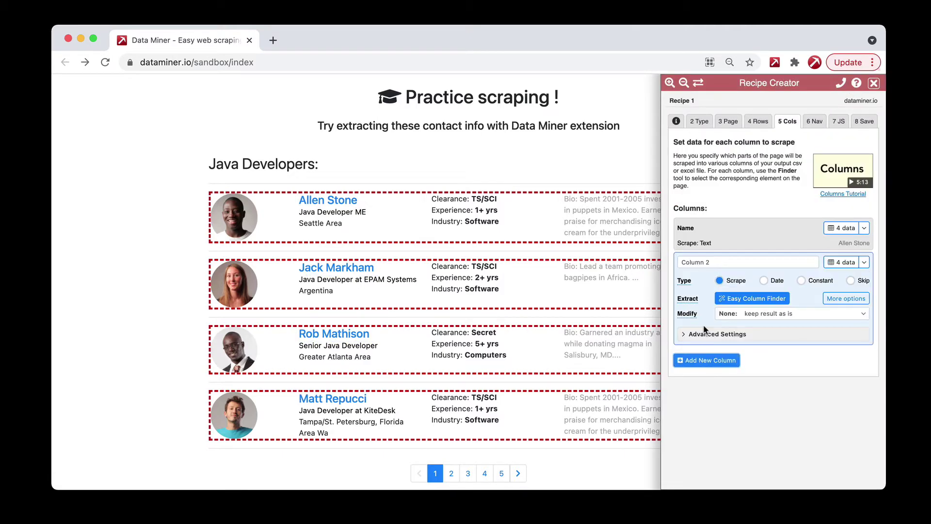
pyautogui.click(751, 299)
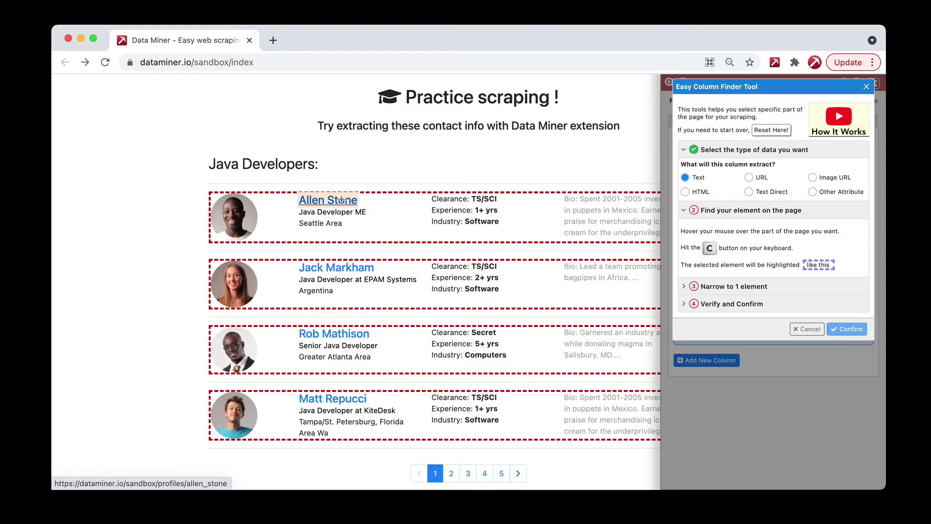
pyautogui.click(749, 179)
pyautogui.press('c')
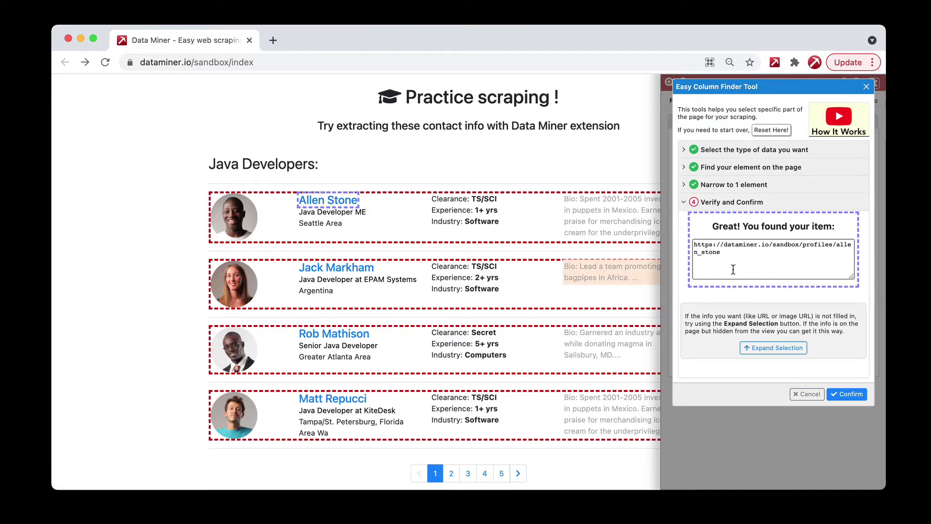
pyautogui.click(851, 394)
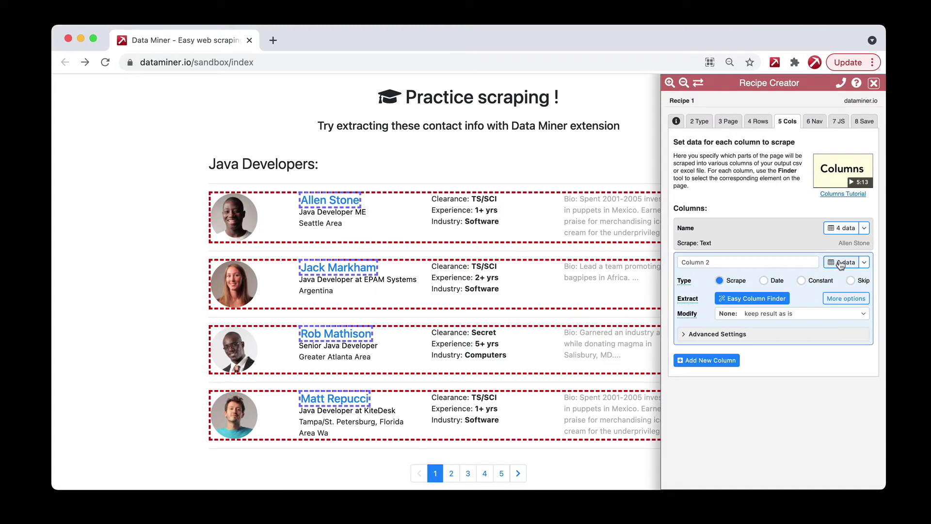
pyautogui.click(840, 263)
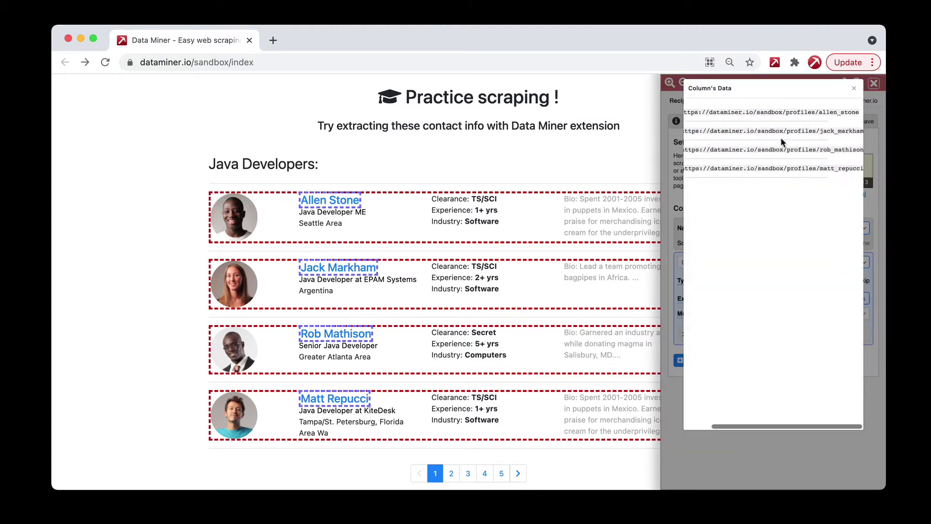
pyautogui.hscroll(-3, 781, 139)
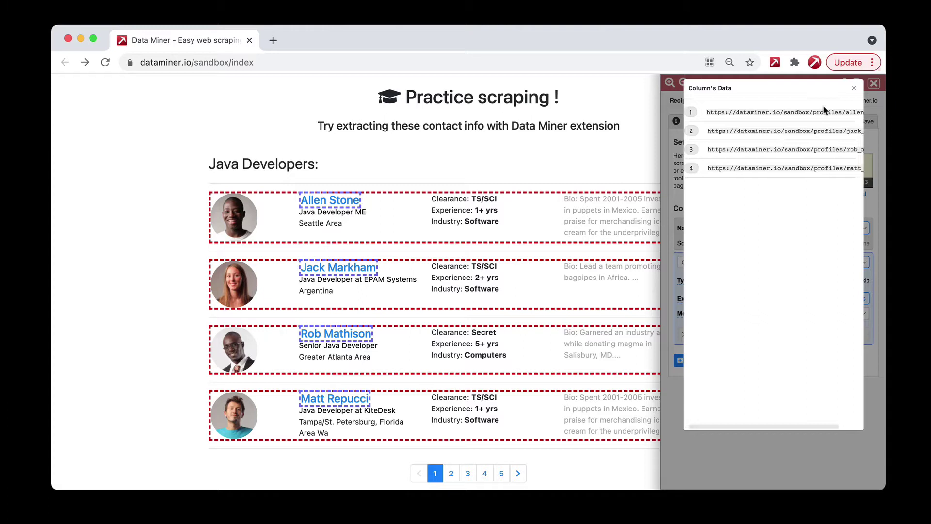
pyautogui.click(853, 89)
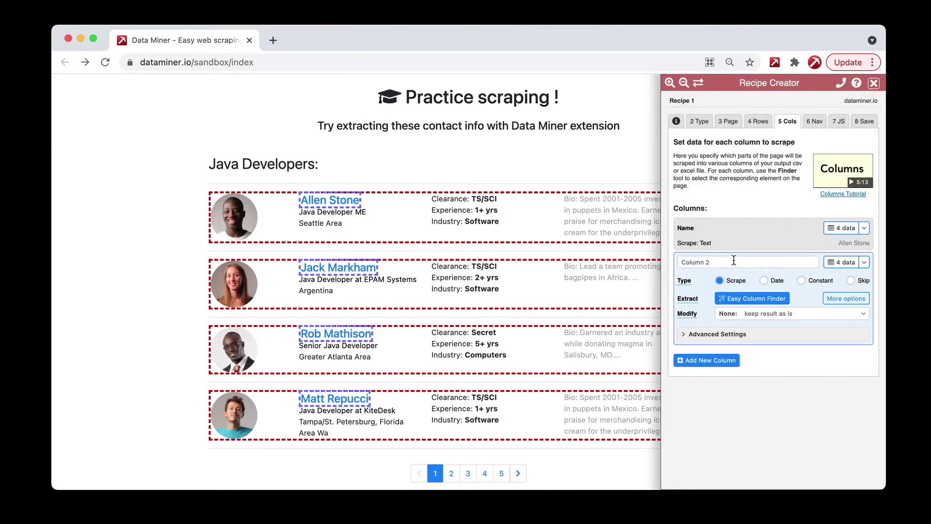
# Rename Column 2 to 'URL' and add a new Column 3.
pyautogui.moveTo(733, 261); pyautogui.dragTo(679, 260)
pyautogui.write('URL')
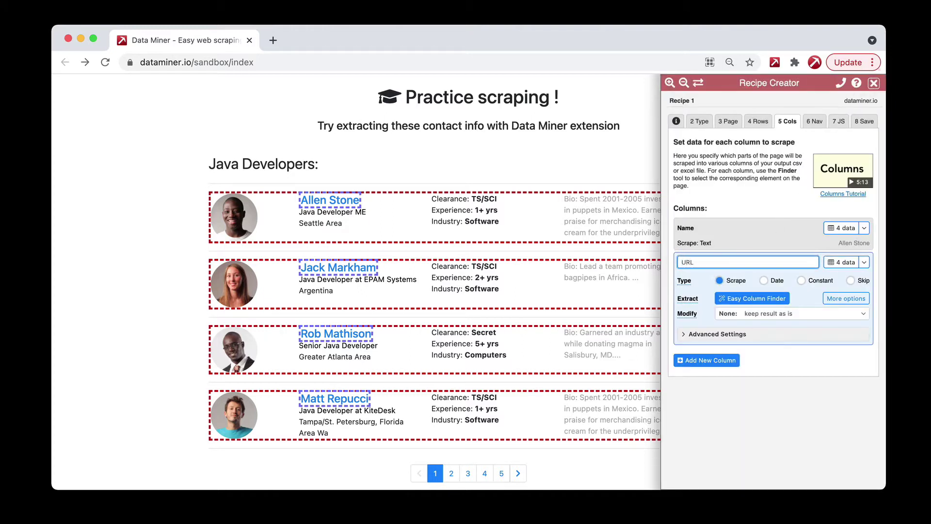
pyautogui.click(718, 359)
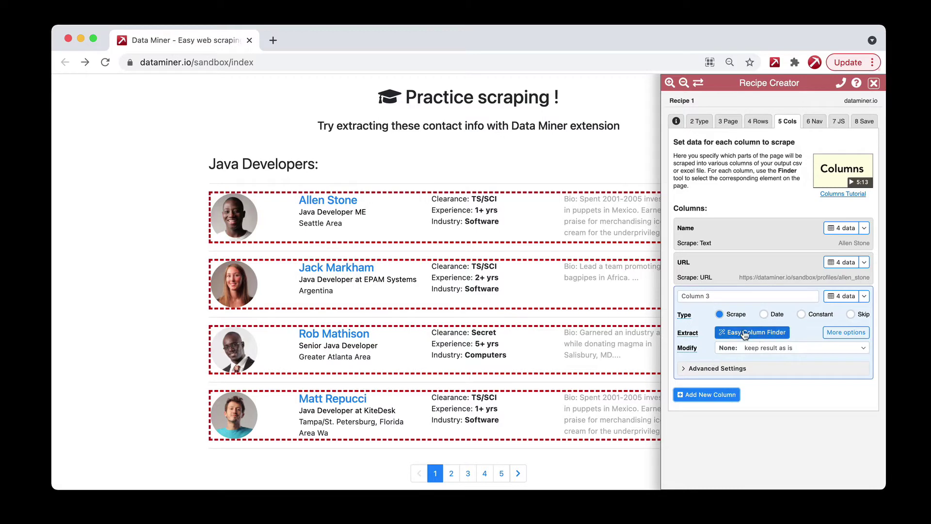
# Start Easy Column Finder for Column 3 with extraction set to HTML.
pyautogui.click(760, 333)
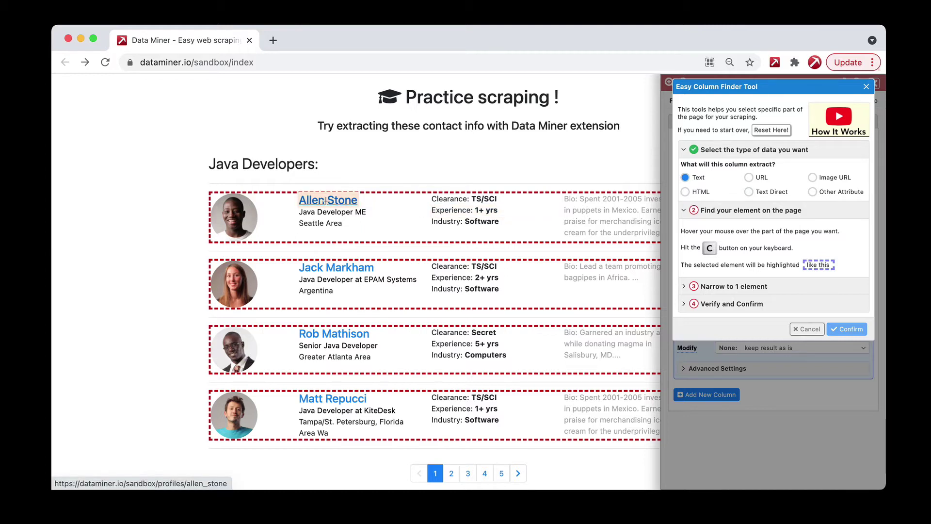
pyautogui.click(685, 192)
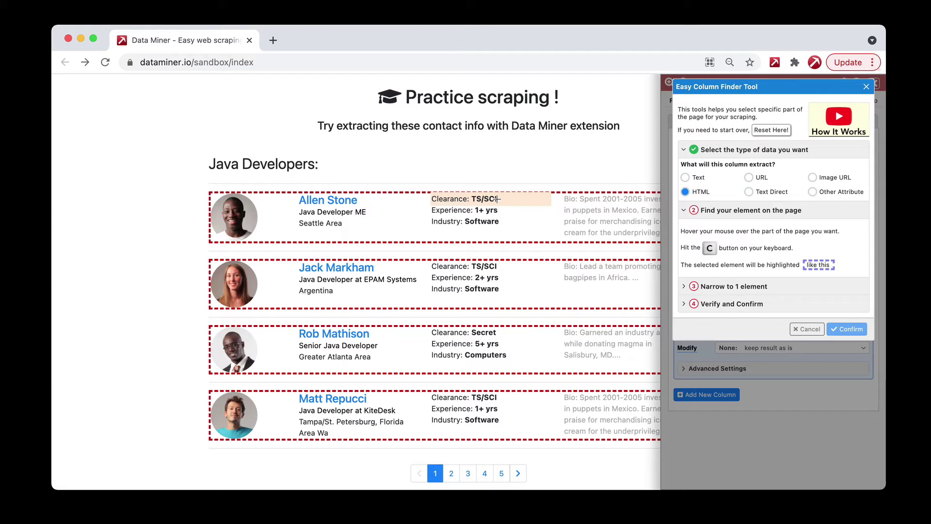
# Switch Column 3's finder extraction from HTML to Text Direct.
pyautogui.click(749, 191)
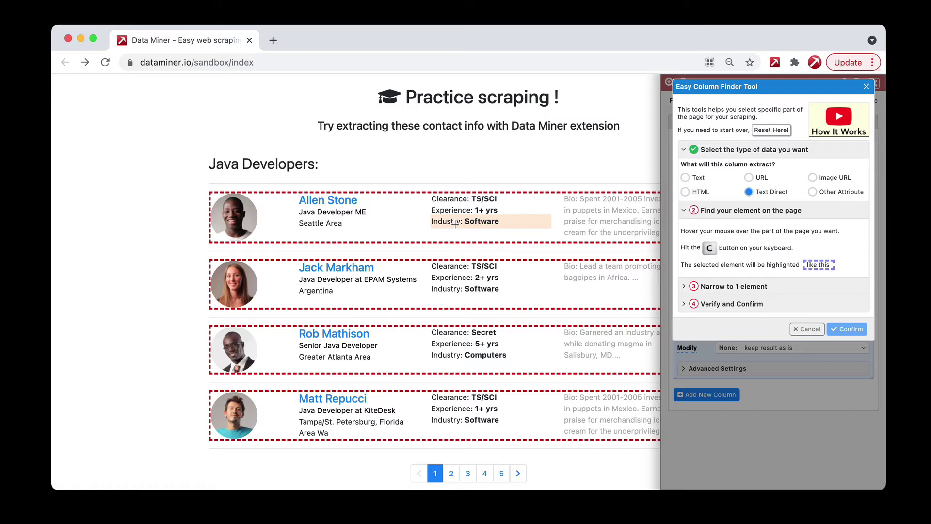
# Capture the Industry line, see it yields only 'Industry:', and reset the finder.
pyautogui.press('c')
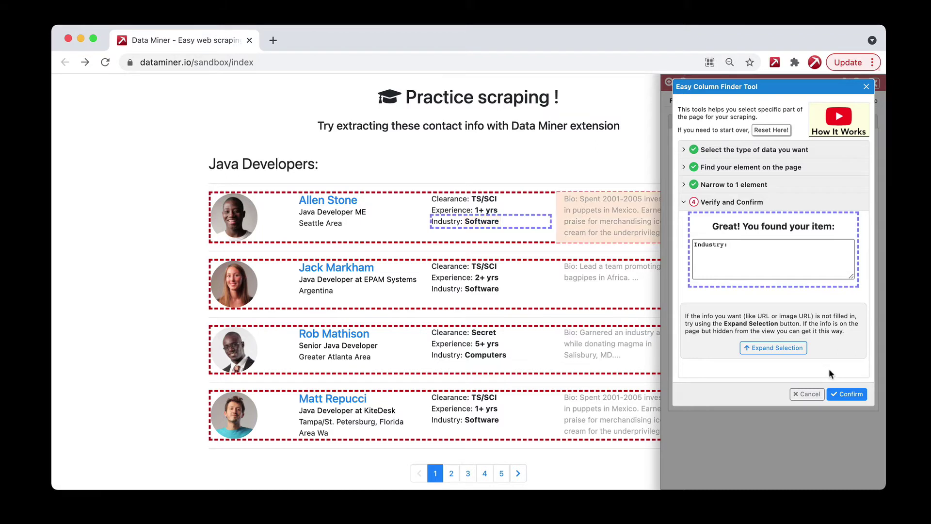
pyautogui.tripleClick(828, 250)
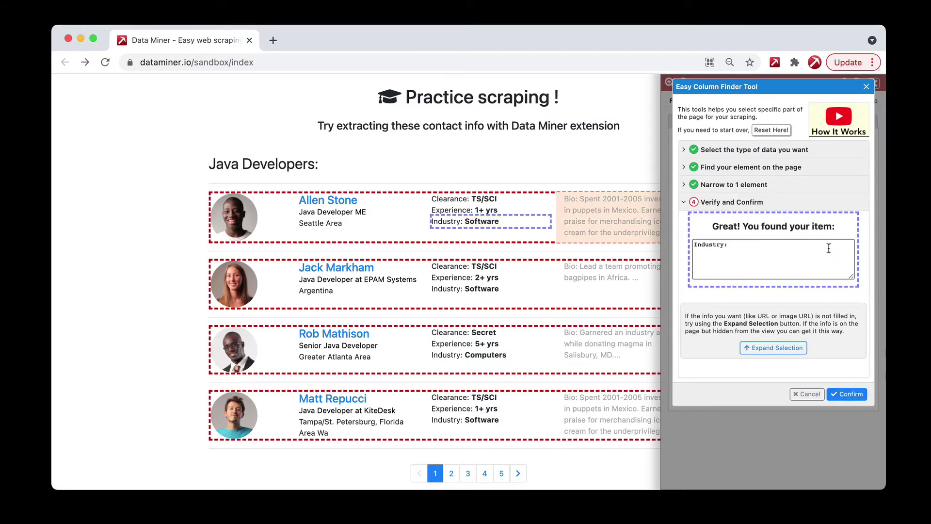
pyautogui.click(774, 131)
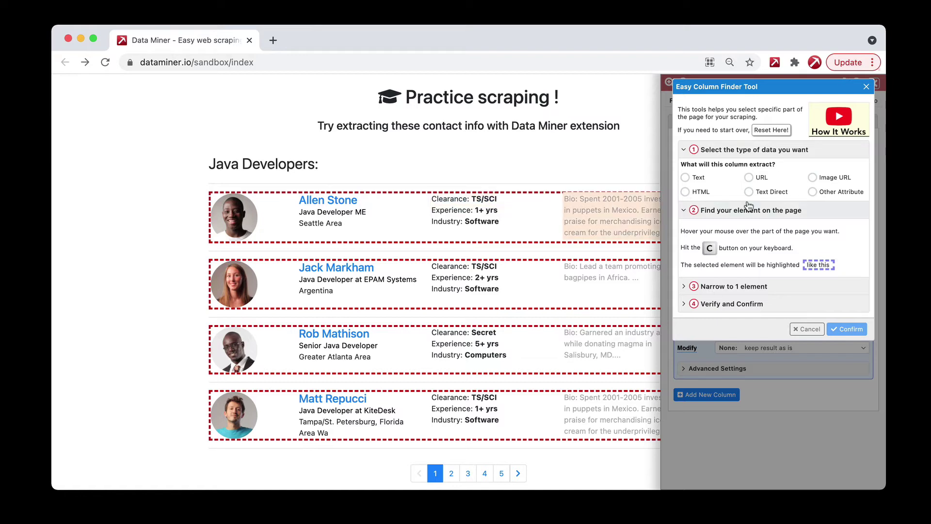
# Make Column 3 extract the developer photo's alt attribute and preview its four 'Person' values.
pyautogui.click(812, 192)
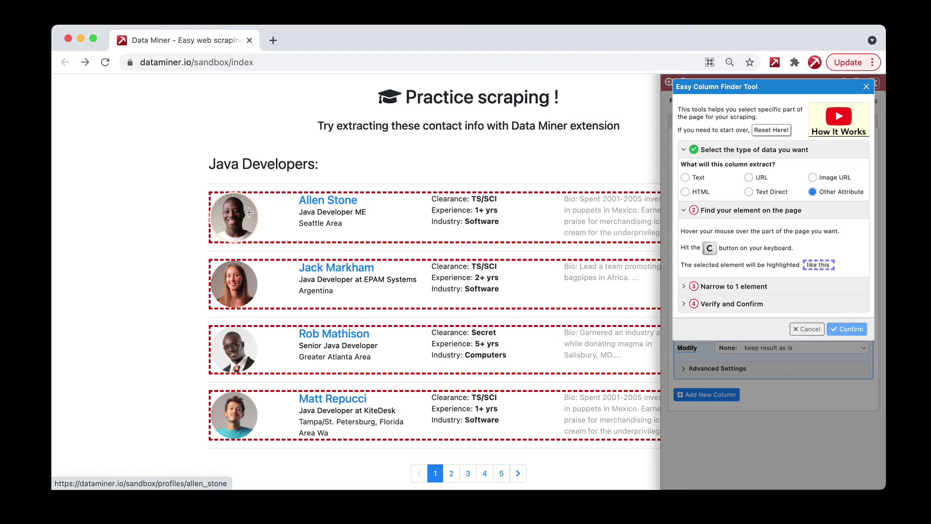
pyautogui.press('c')
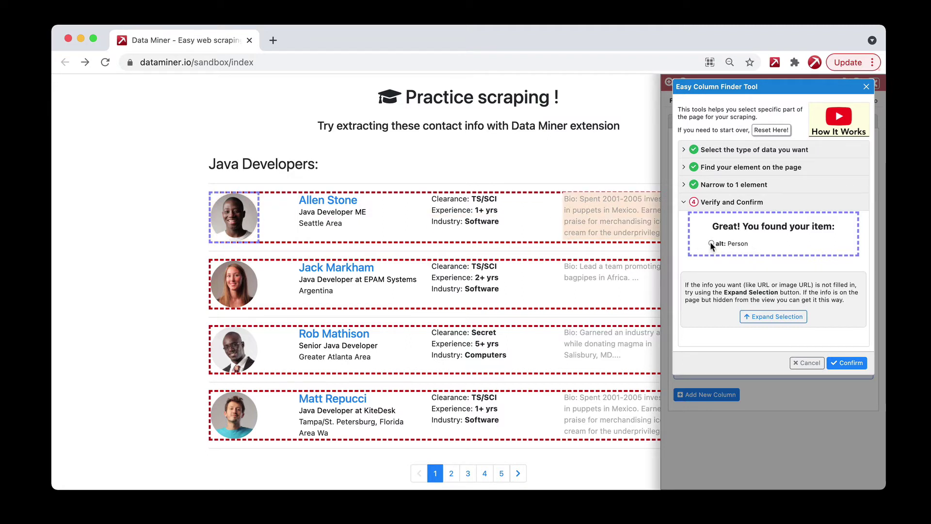
pyautogui.click(843, 363)
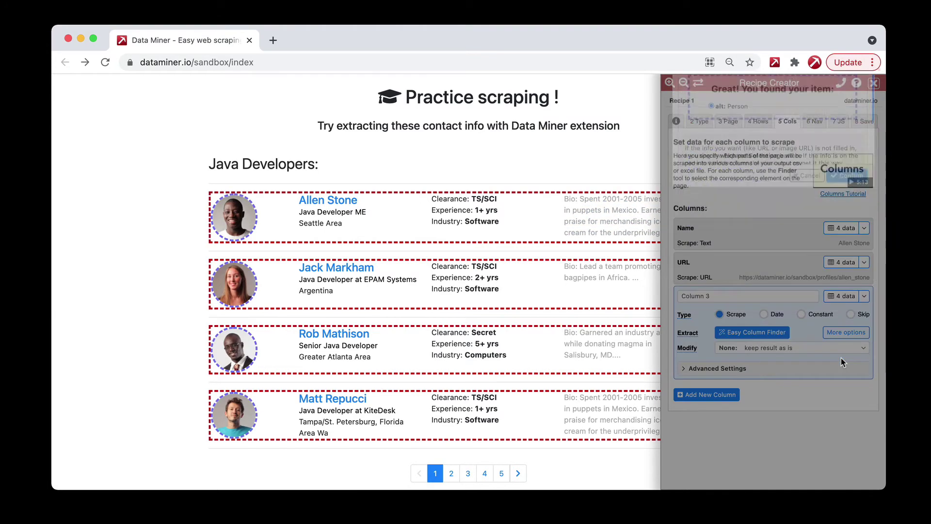
pyautogui.click(842, 297)
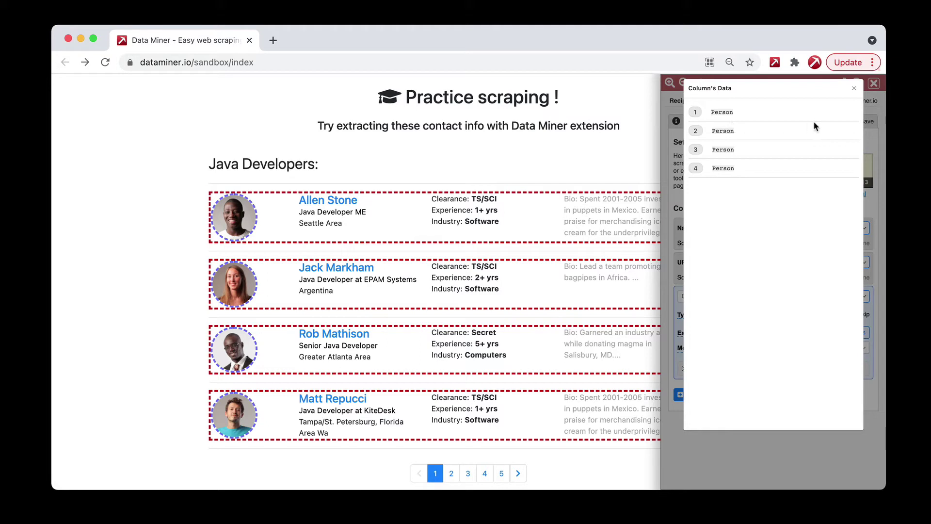
# Retype Column 3's name as 'Other At' under Advanced Settings and add Column 4.
pyautogui.click(855, 88)
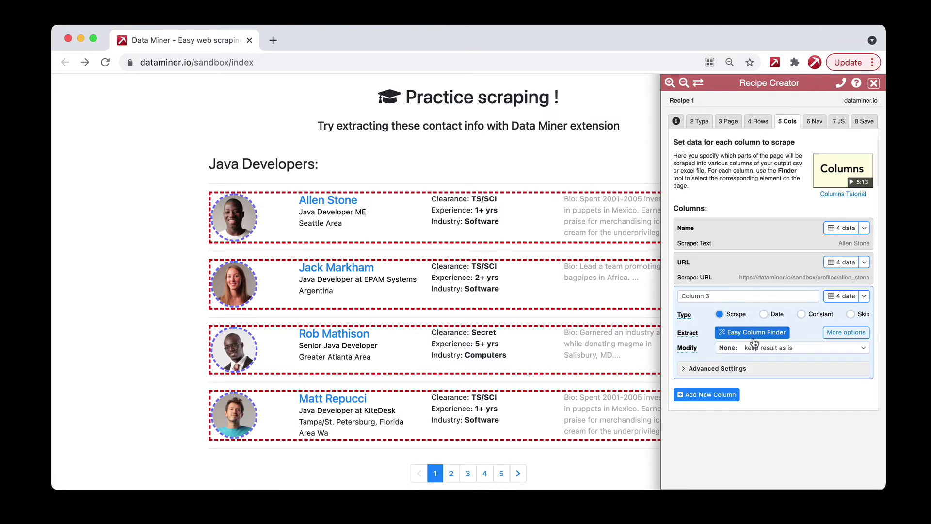
pyautogui.click(718, 371)
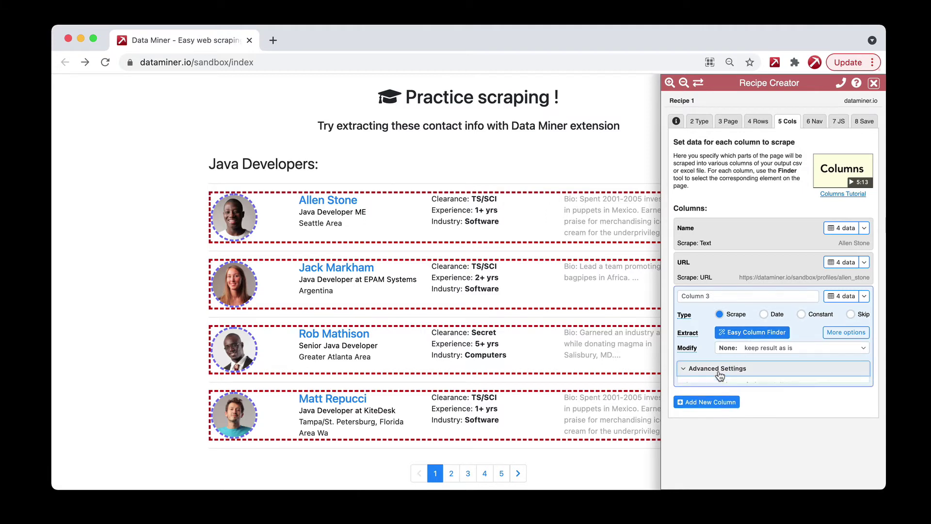
pyautogui.tripleClick(732, 296)
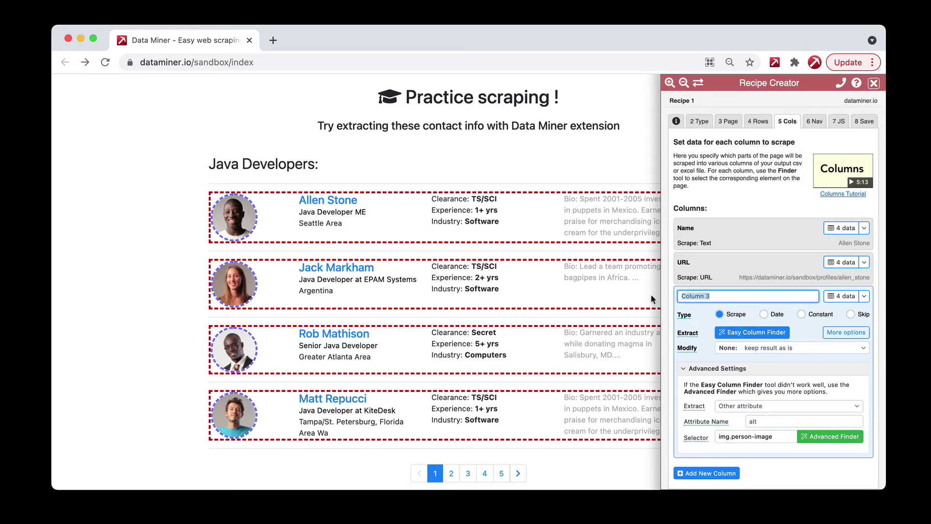
pyautogui.write('Other At')
pyautogui.click(706, 472)
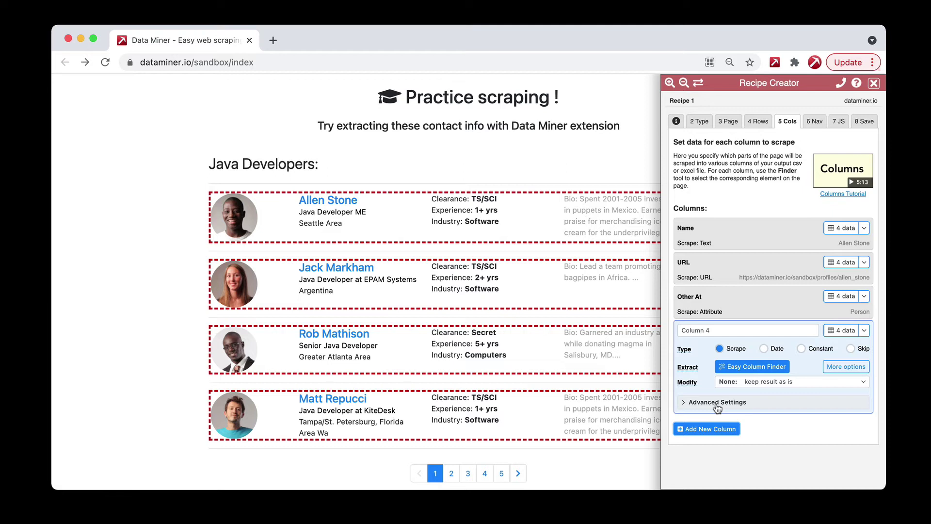
# Name Column 4 'Location', keep Text extraction, and open its Advanced Finder Tool.
pyautogui.click(717, 402)
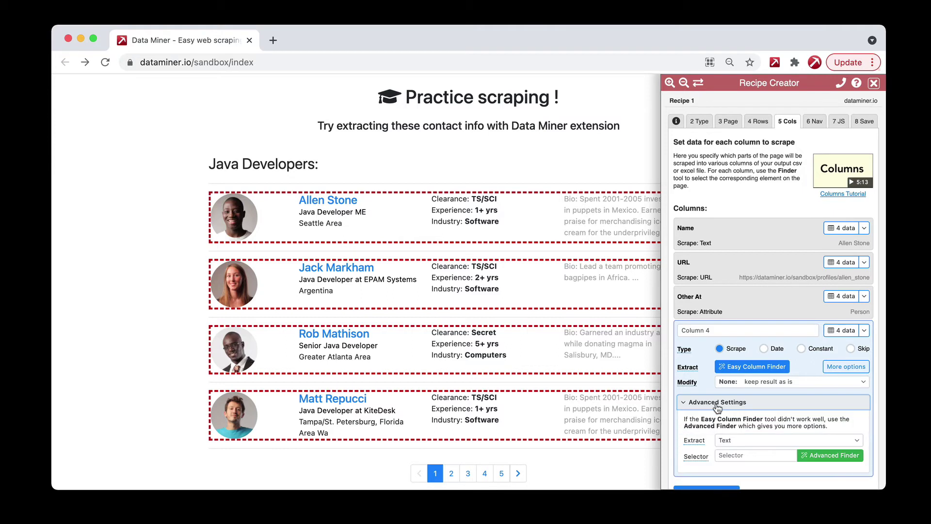
pyautogui.scroll(-1, 737, 417)
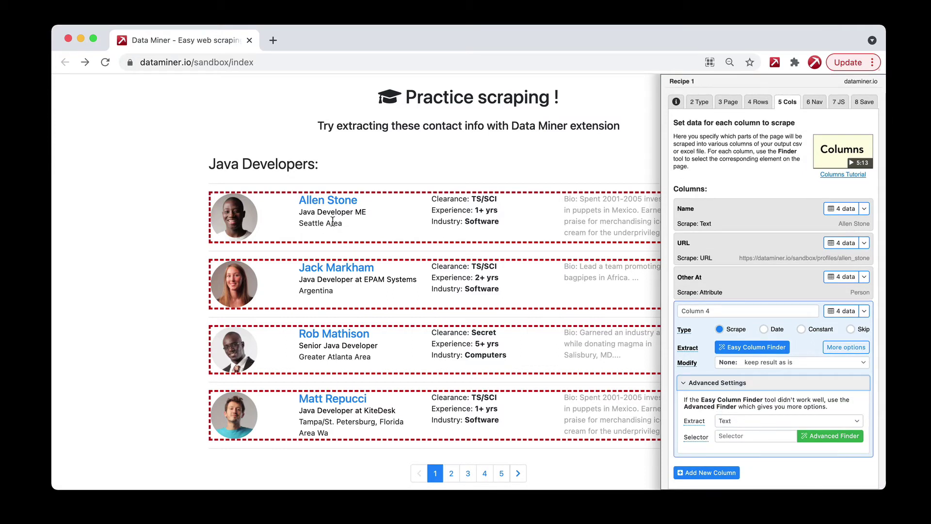
pyautogui.click(742, 315)
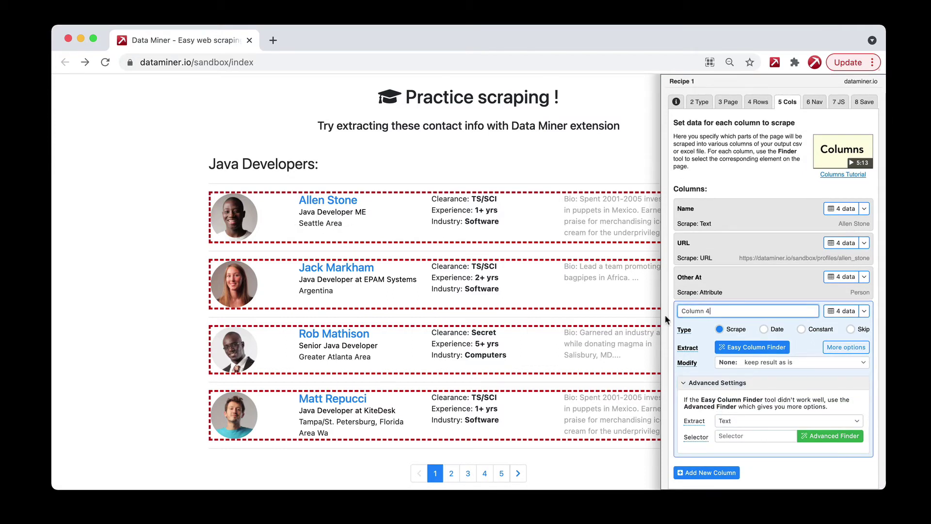
pyautogui.press('super+a')
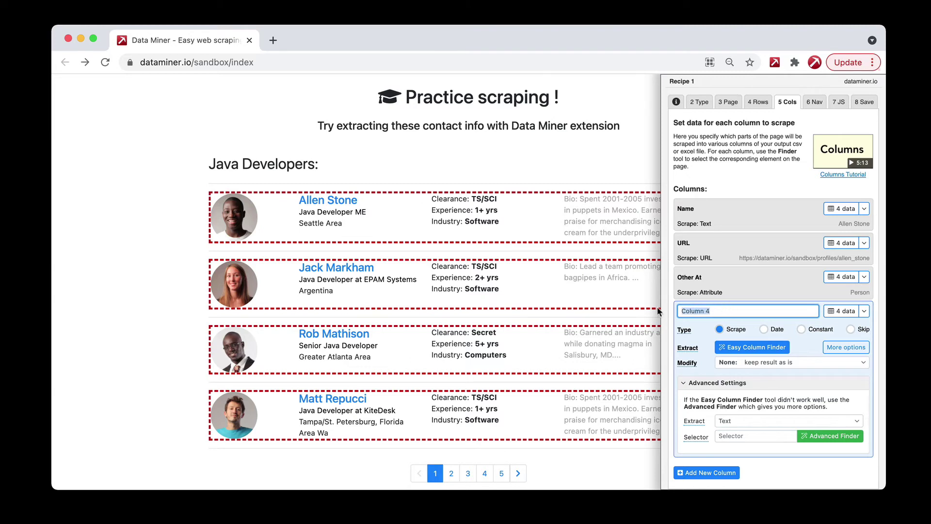
pyautogui.write('Location')
pyautogui.click(727, 427)
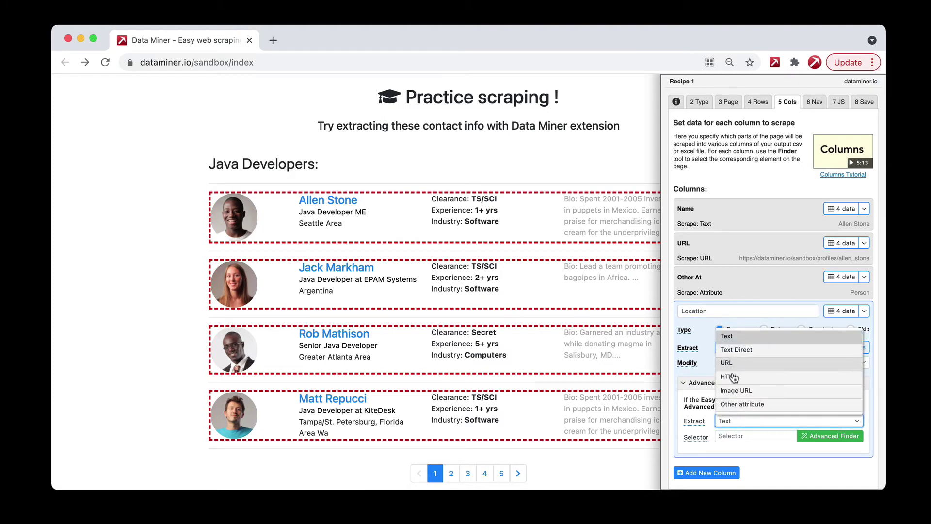
pyautogui.click(734, 340)
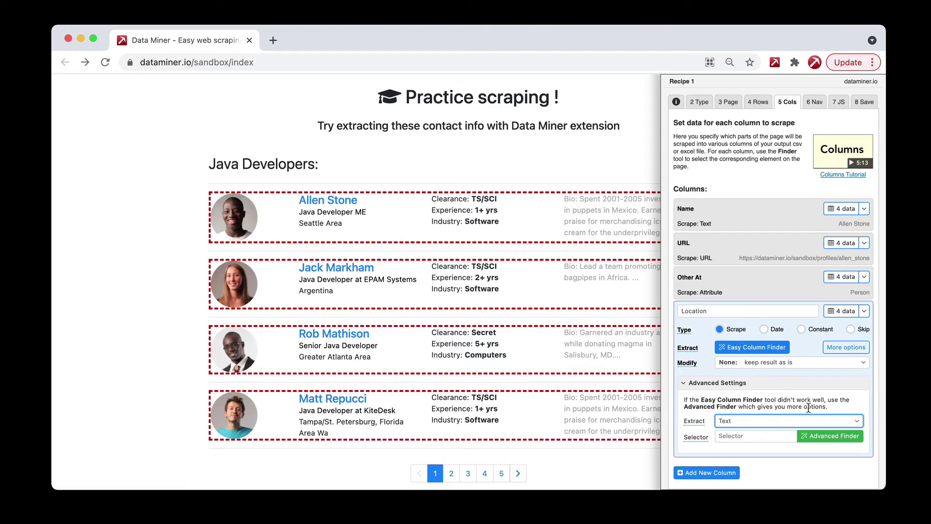
pyautogui.click(828, 435)
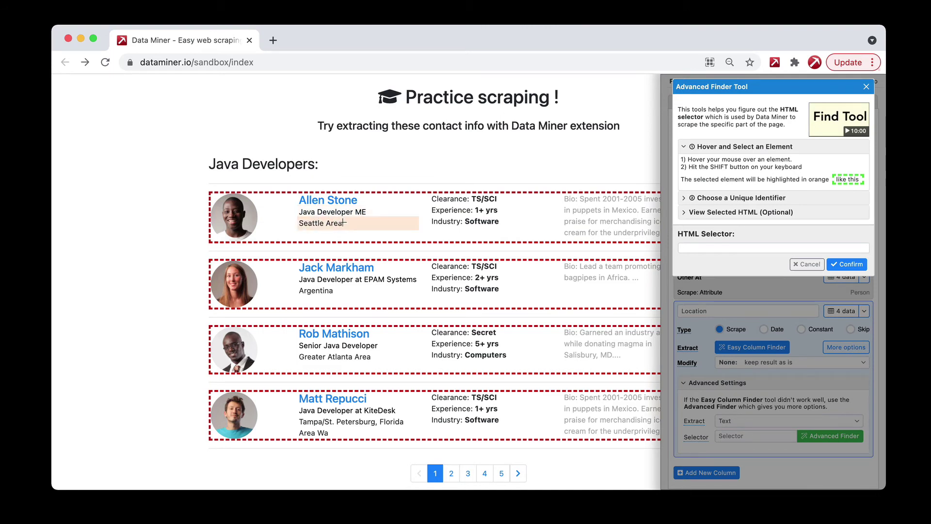
# Pick the first developer's 'Seattle Area' line as the Location sample element.
pyautogui.press('shift')
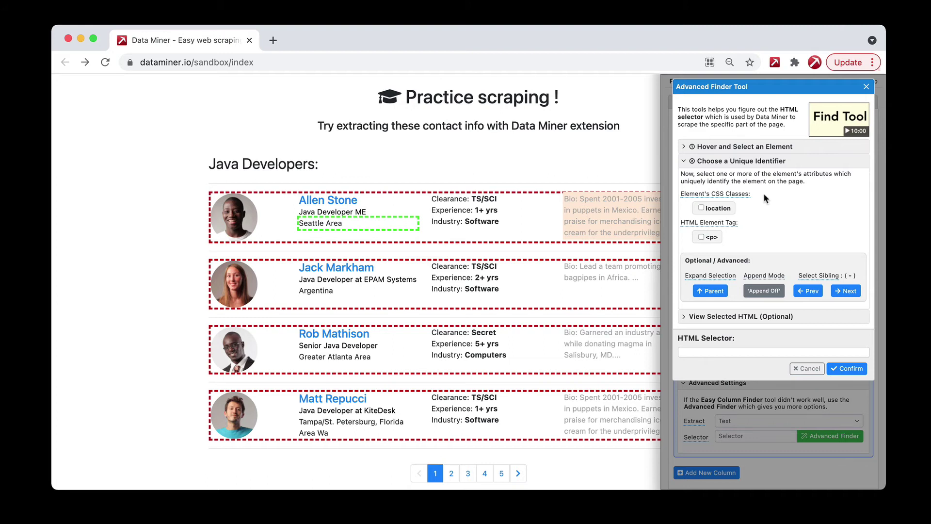
# Try the location class and p tag checkboxes, leaving only 'location' so the selector is .location.
pyautogui.click(701, 208)
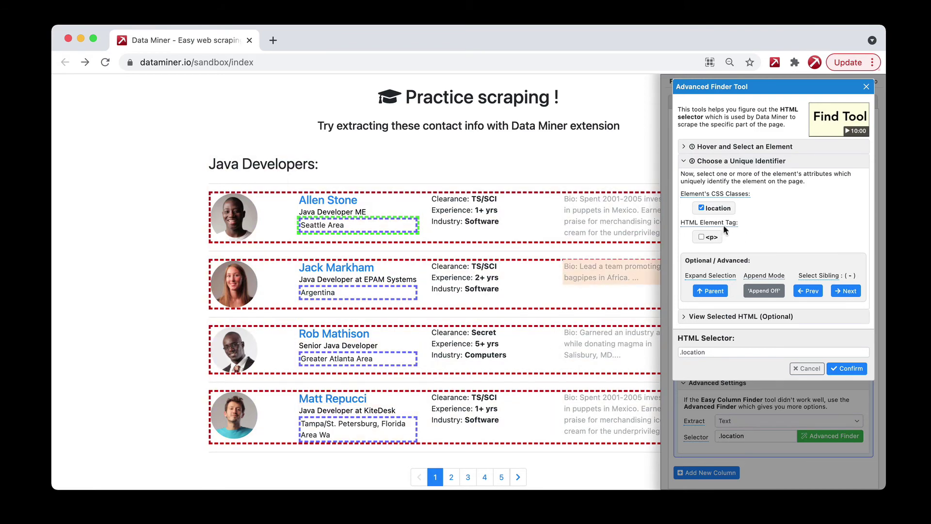
pyautogui.click(701, 207)
pyautogui.click(700, 236)
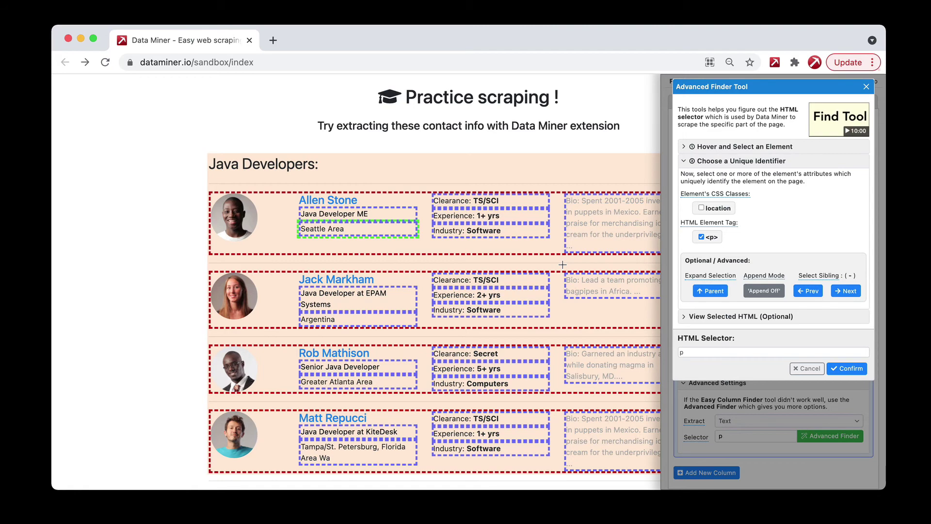
pyautogui.click(702, 237)
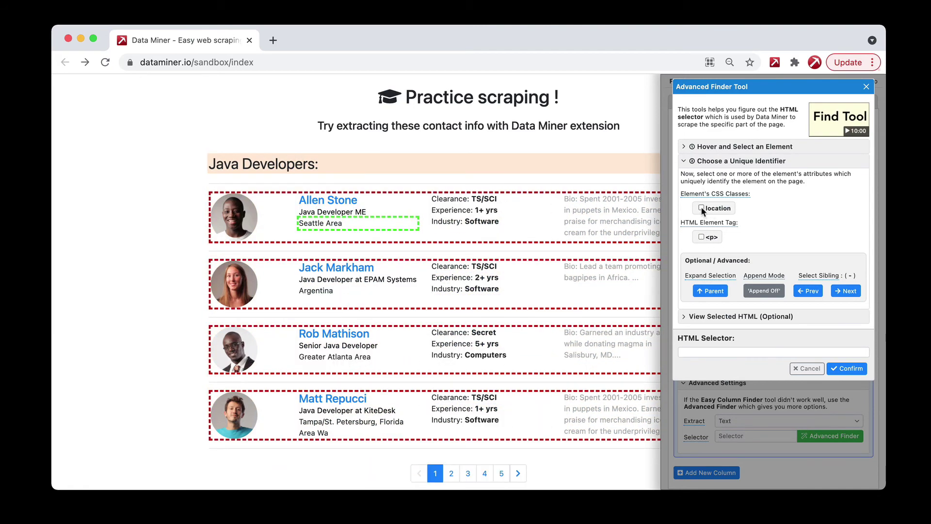
pyautogui.click(701, 208)
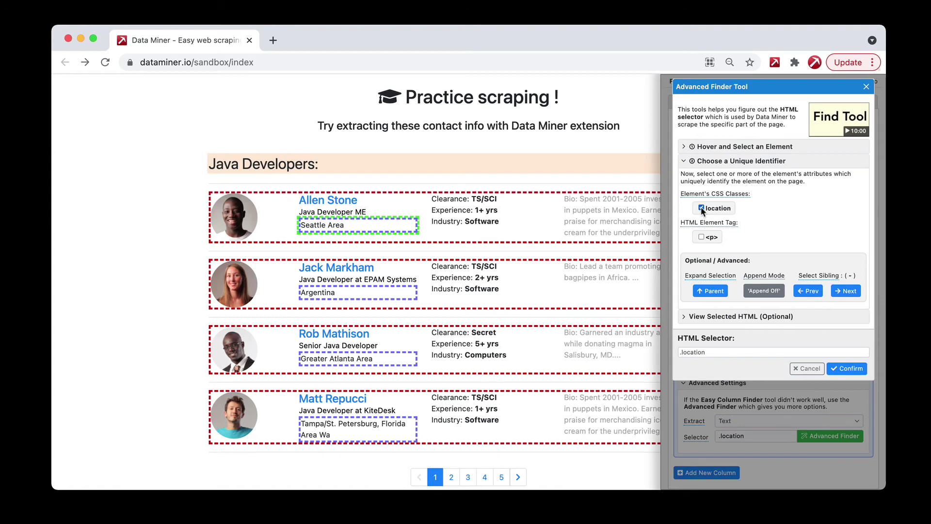
# Pick the Argentina line, widen it to the parent div and clear the basic-info class choice.
pyautogui.click(320, 292)
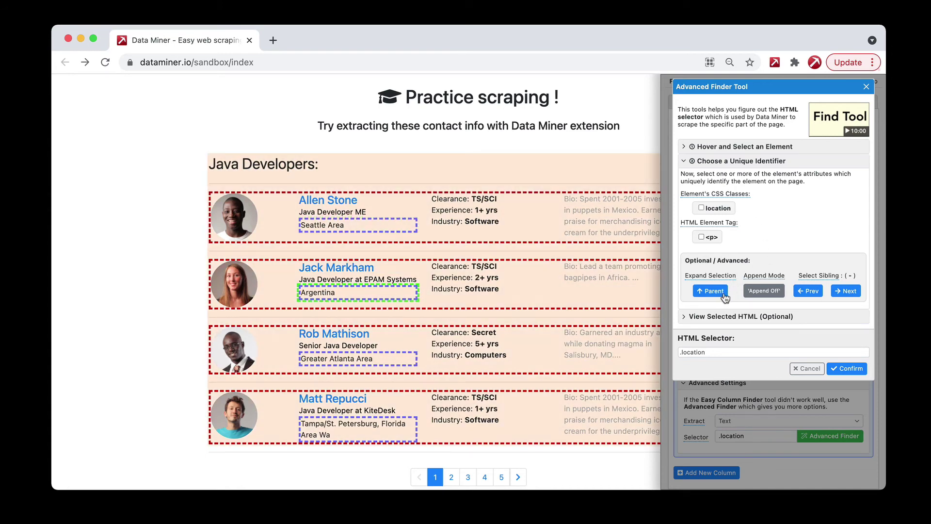
pyautogui.click(712, 291)
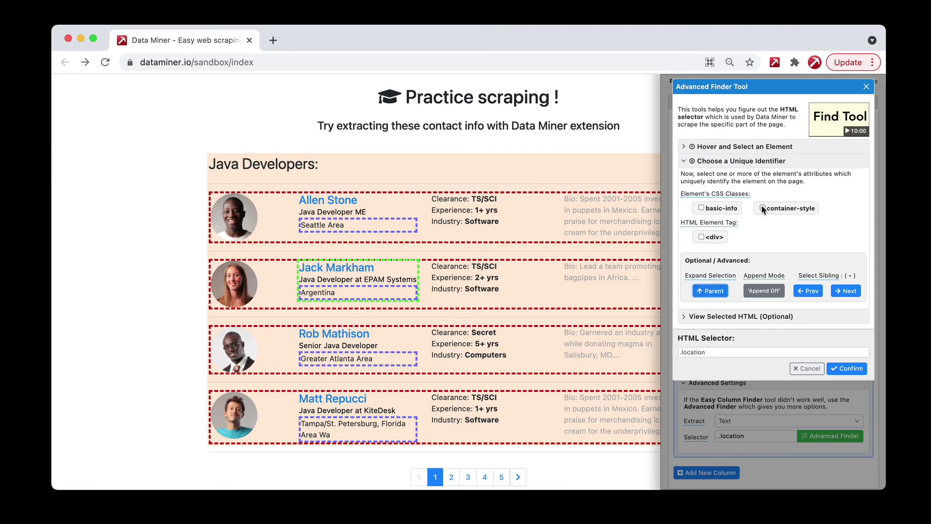
pyautogui.click(702, 208)
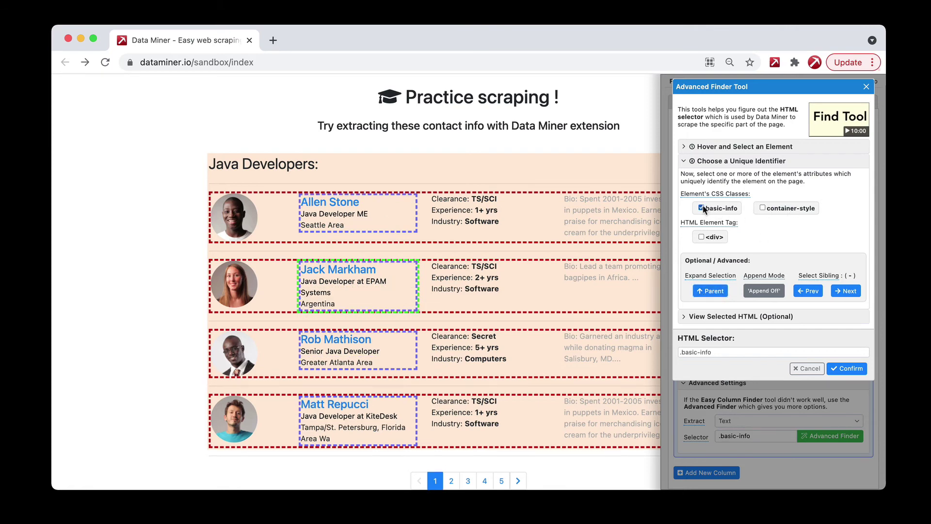
pyautogui.click(713, 208)
pyautogui.click(761, 208)
pyautogui.click(709, 291)
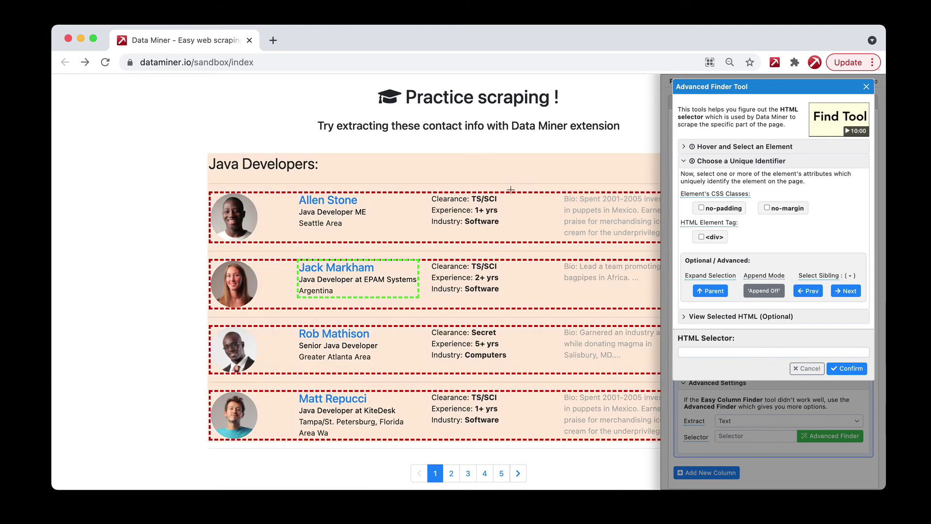
pyautogui.click(500, 199)
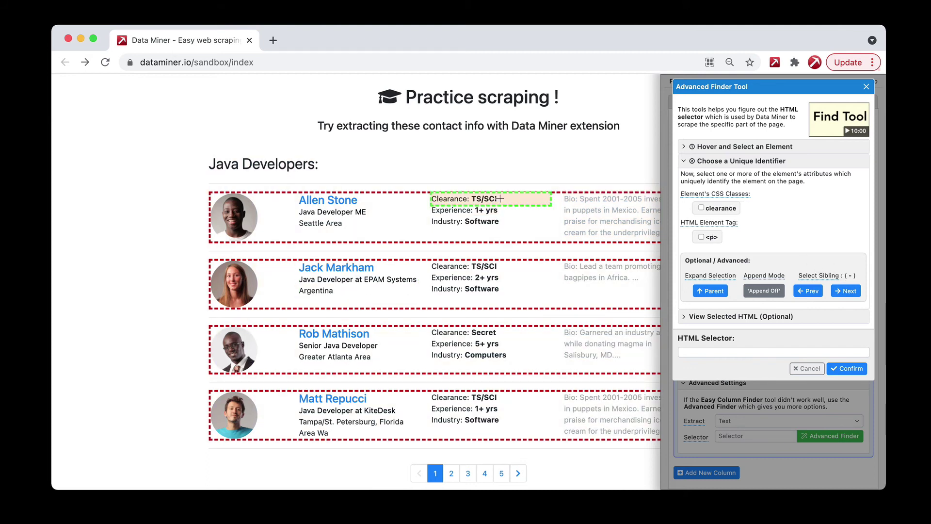
pyautogui.click(483, 198)
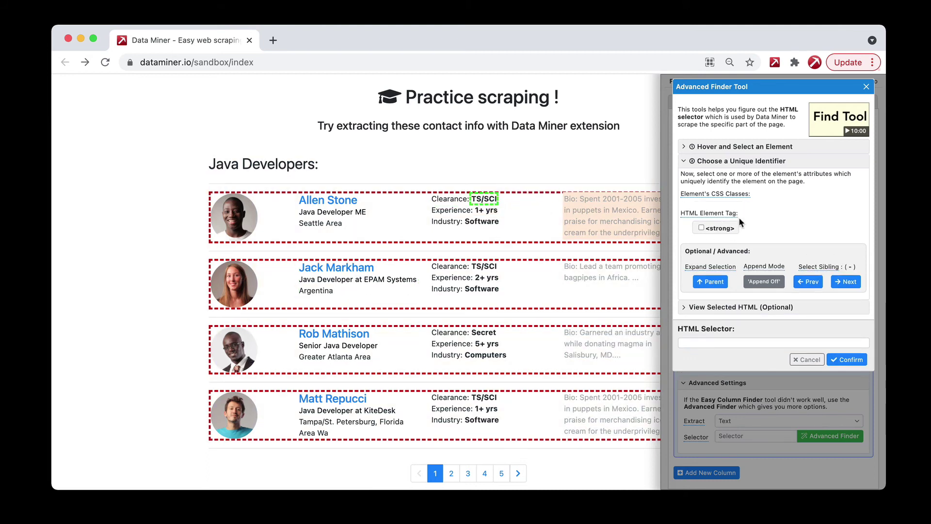
pyautogui.click(700, 227)
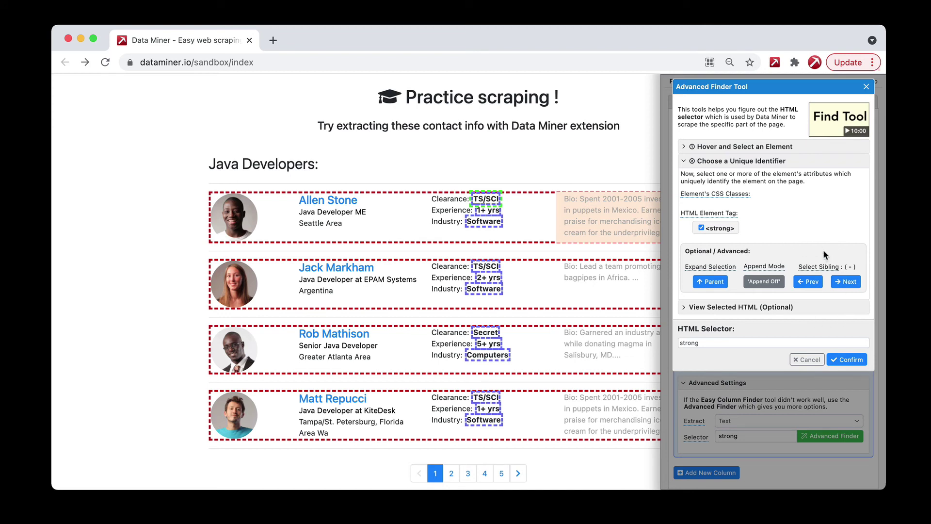
# Step the sibling match through Clearance and Experience to strong:eq(2), the Industry values.
pyautogui.click(847, 285)
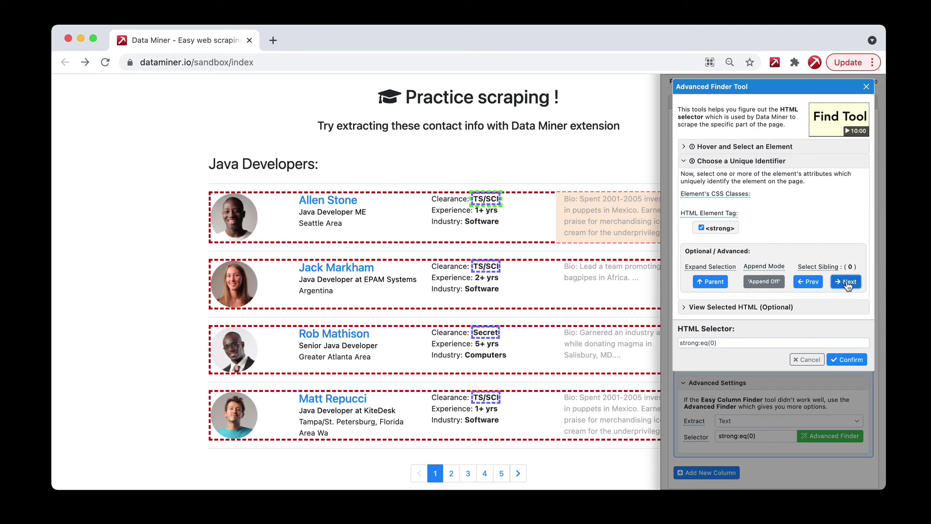
pyautogui.click(848, 285)
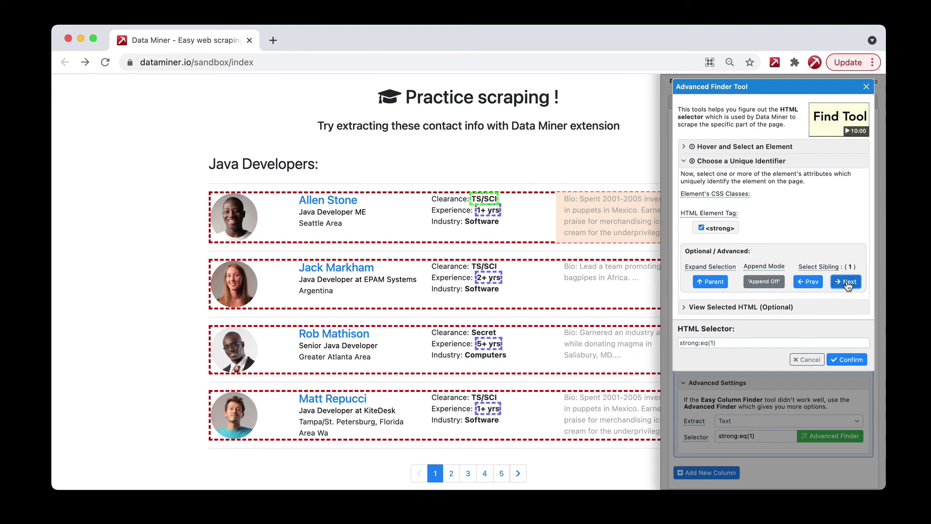
pyautogui.click(847, 285)
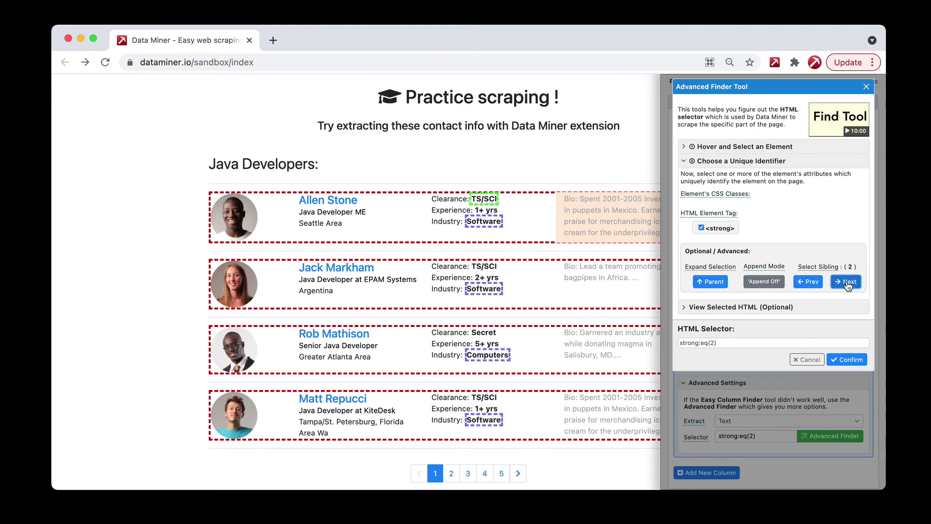
pyautogui.click(817, 282)
pyautogui.click(817, 283)
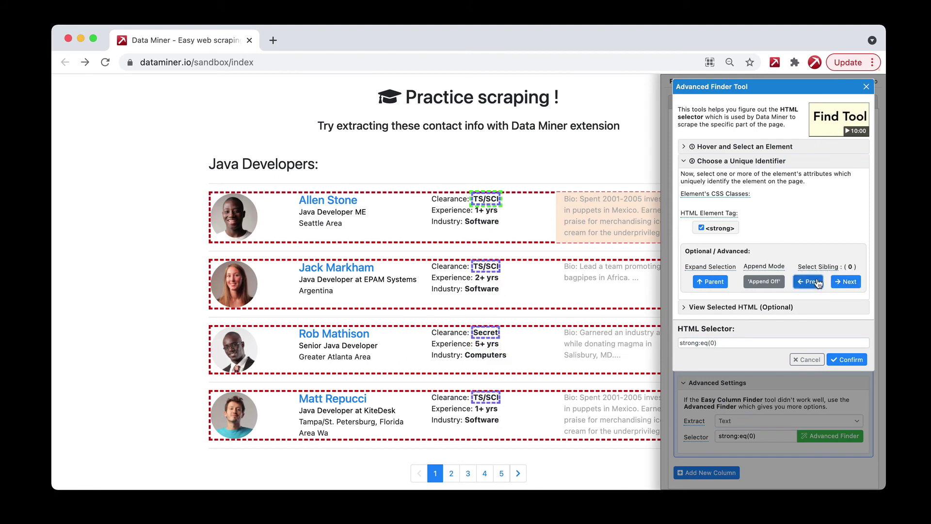
pyautogui.click(848, 285)
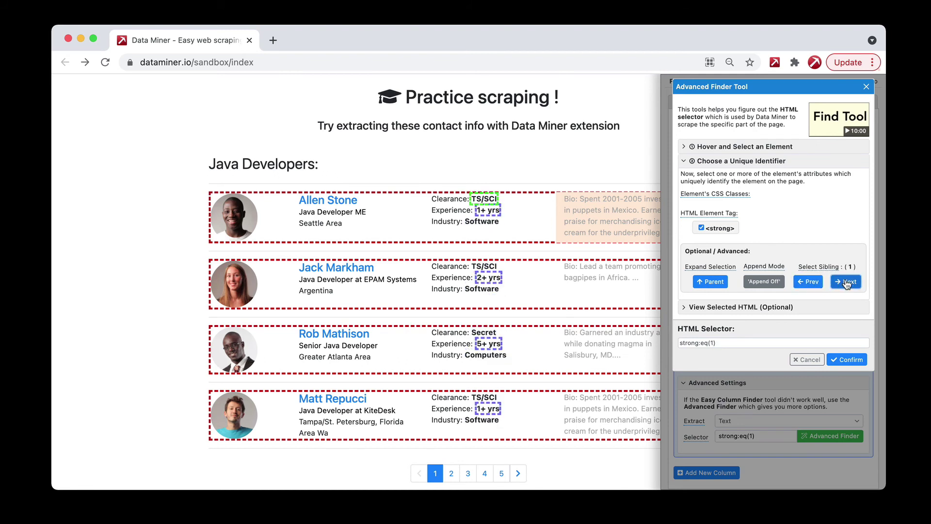
pyautogui.click(848, 283)
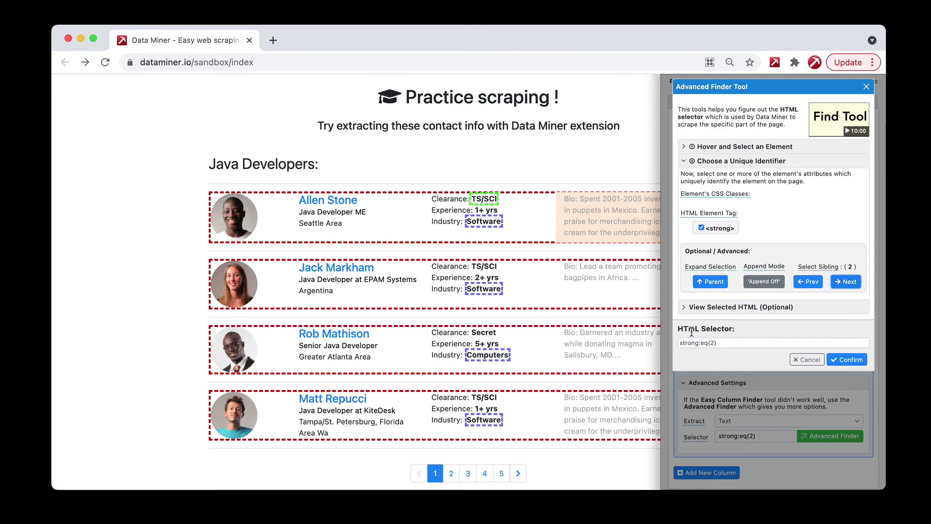
# Confirm strong:eq(2) and preview its four values: Software, Software, Computers, Software.
pyautogui.click(855, 359)
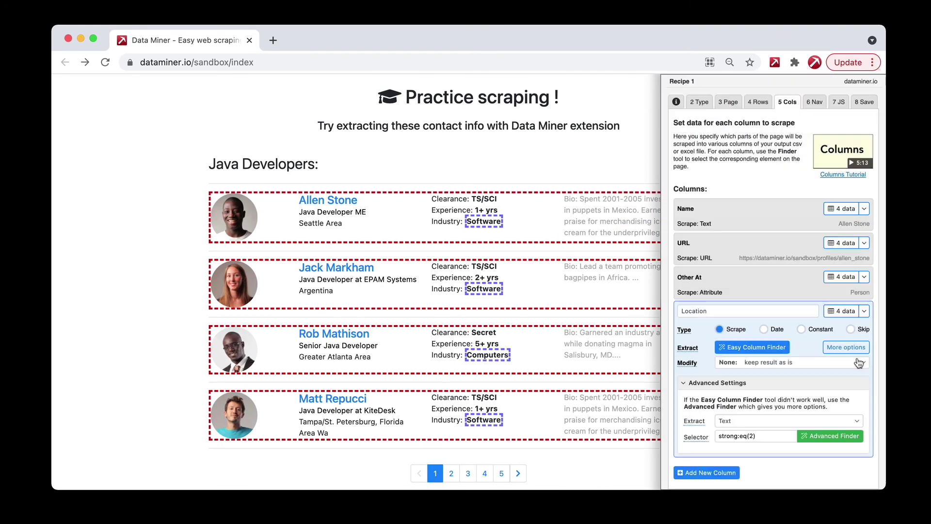
pyautogui.click(842, 312)
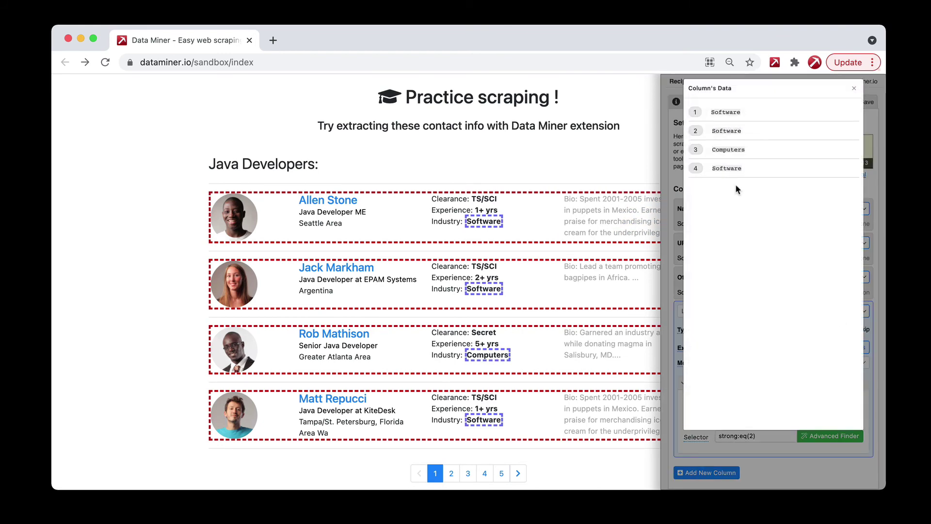
pyautogui.click(853, 90)
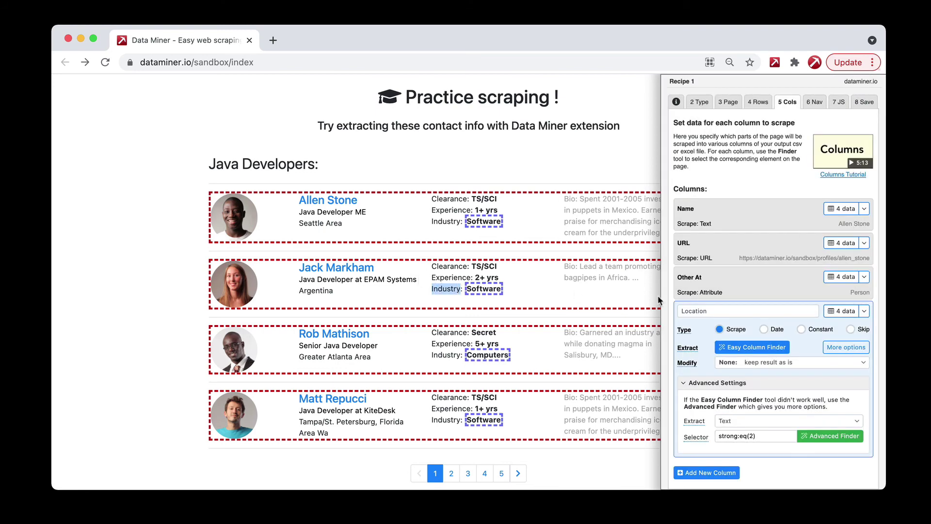
# Name the fourth column 'Industry'.
pyautogui.click(698, 310)
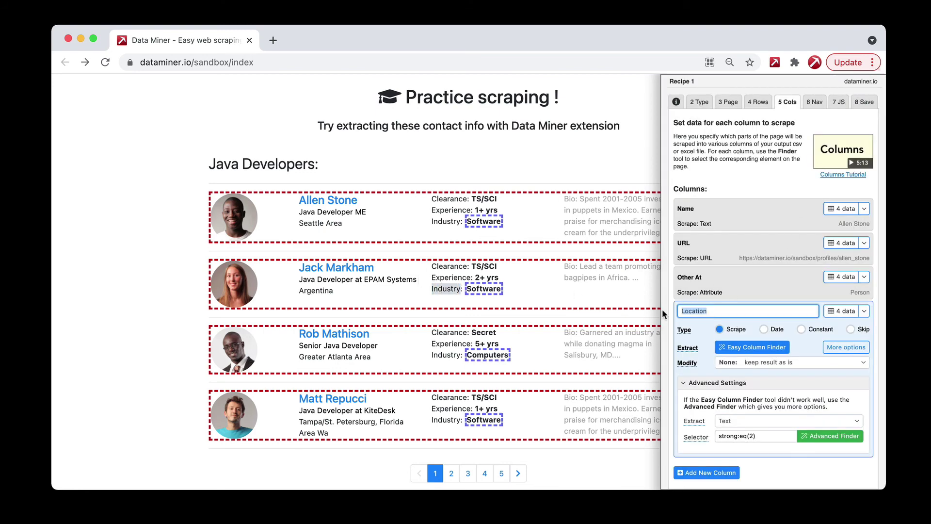
pyautogui.write('Industry')
pyautogui.scroll(-1, 770, 298)
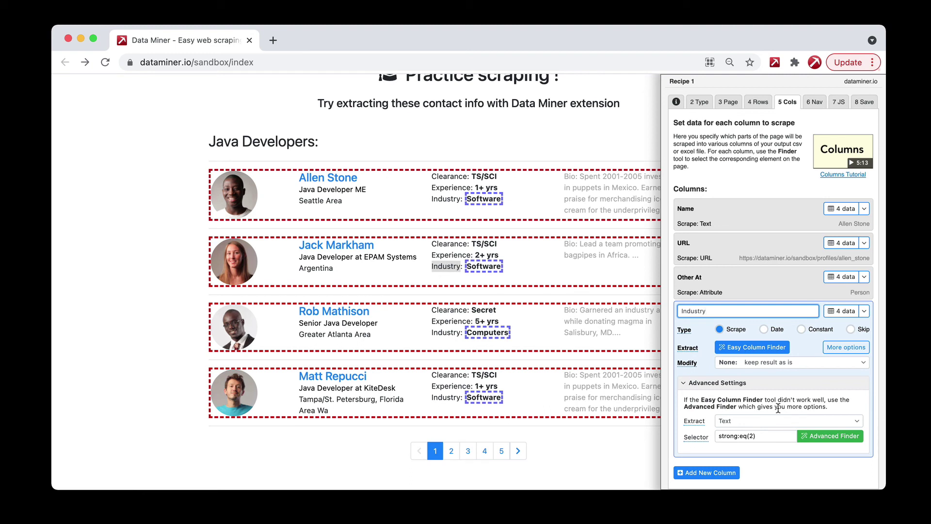
pyautogui.click(864, 312)
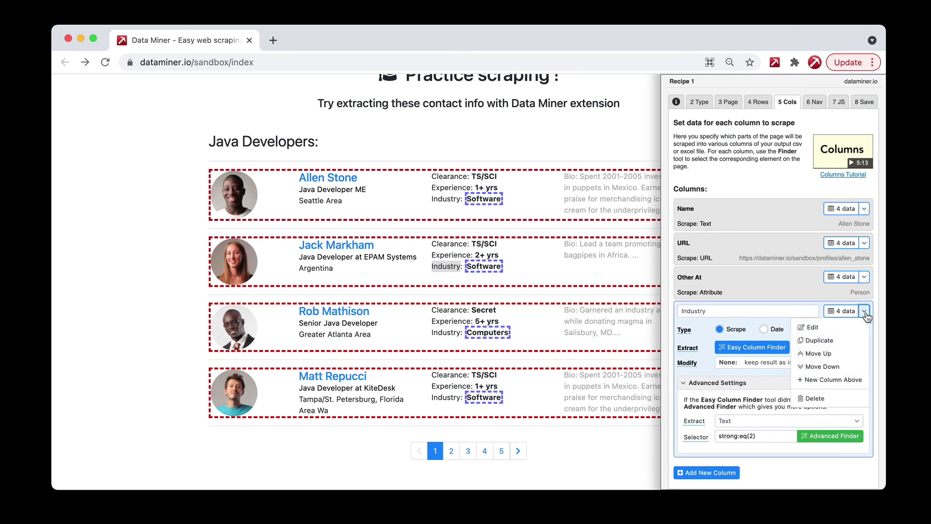
pyautogui.click(812, 327)
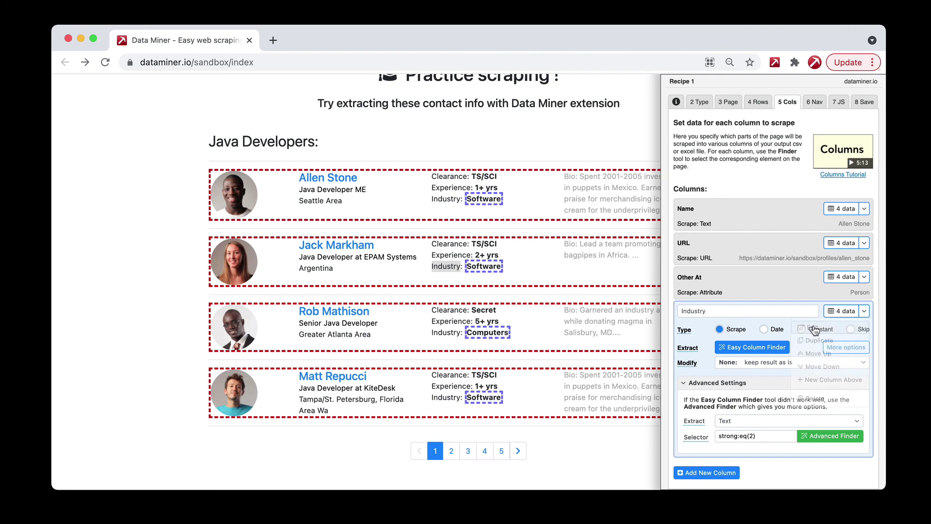
pyautogui.click(864, 312)
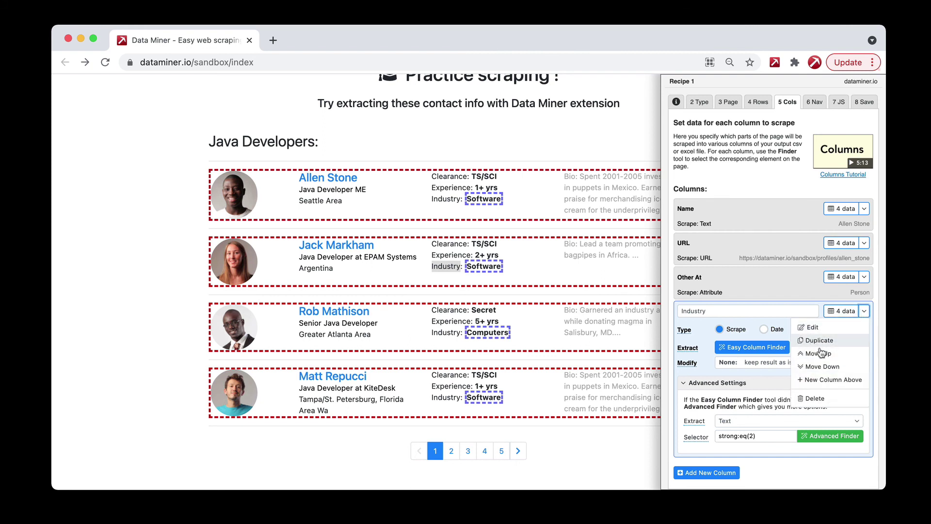
pyautogui.click(820, 354)
pyautogui.click(865, 296)
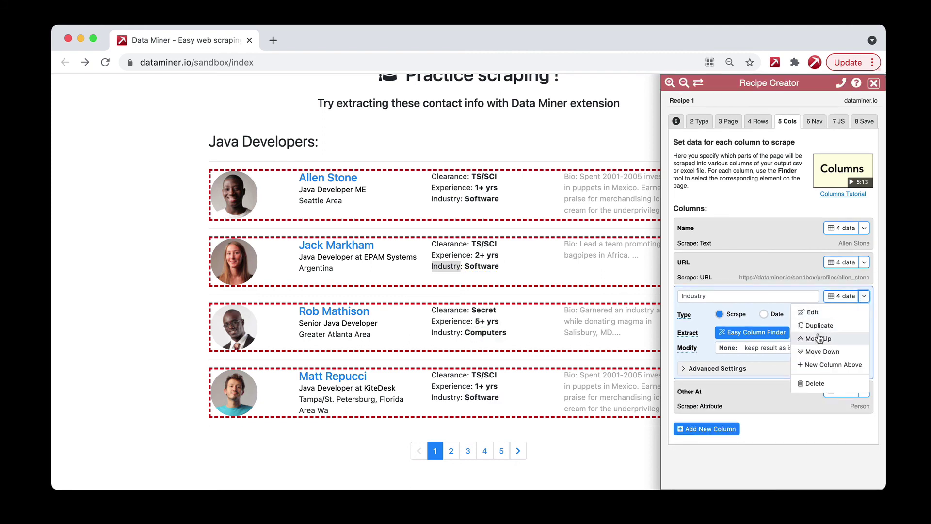
pyautogui.click(827, 353)
pyautogui.click(864, 330)
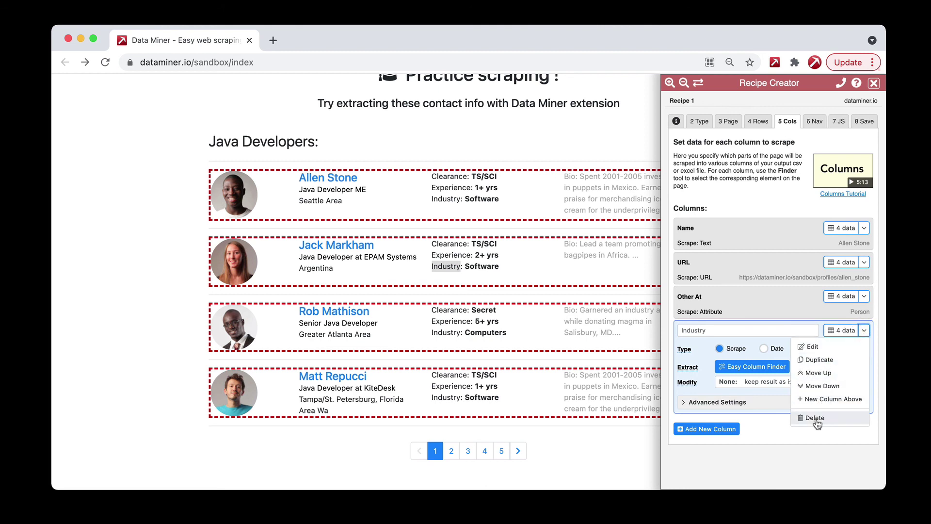
pyautogui.click(815, 435)
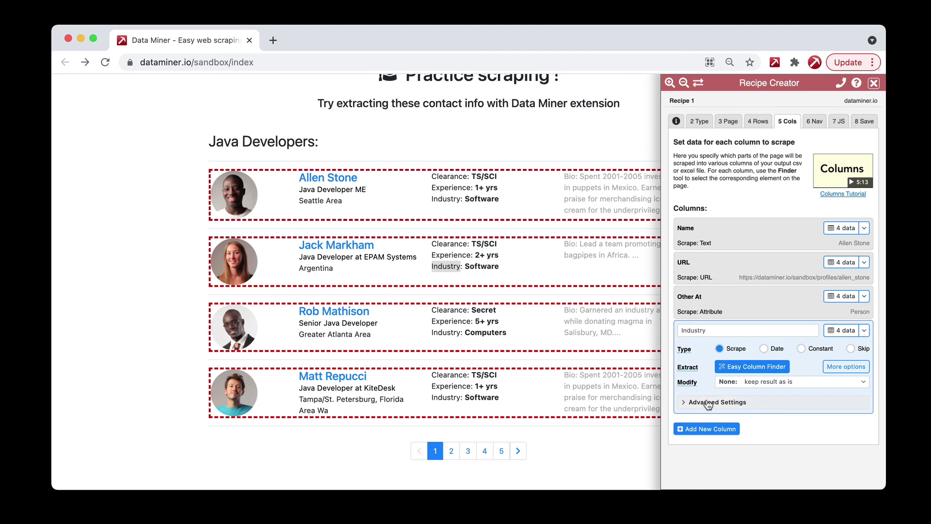
pyautogui.click(742, 402)
pyautogui.scroll(-1, 769, 425)
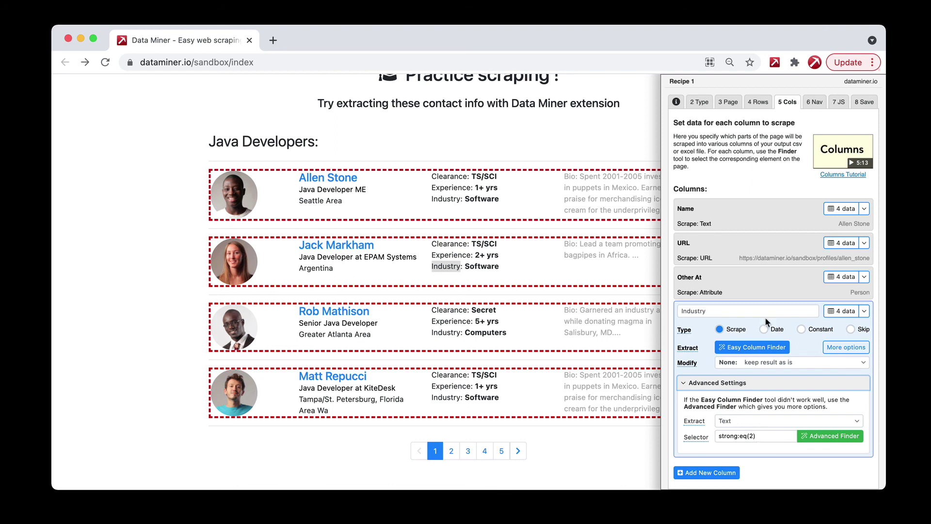
pyautogui.scroll(1, 764, 316)
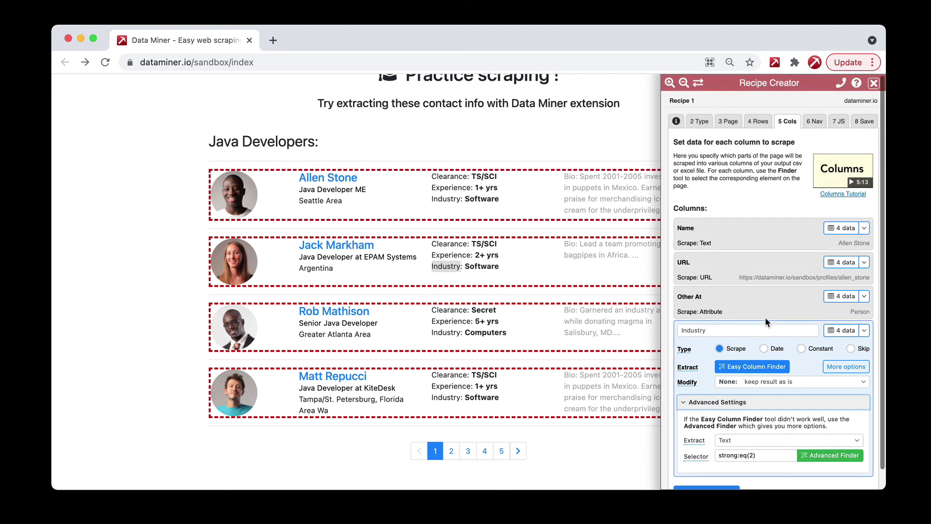
# Switch the Recipe Creator to the 6 Nav tab for next-page automation.
pyautogui.click(814, 123)
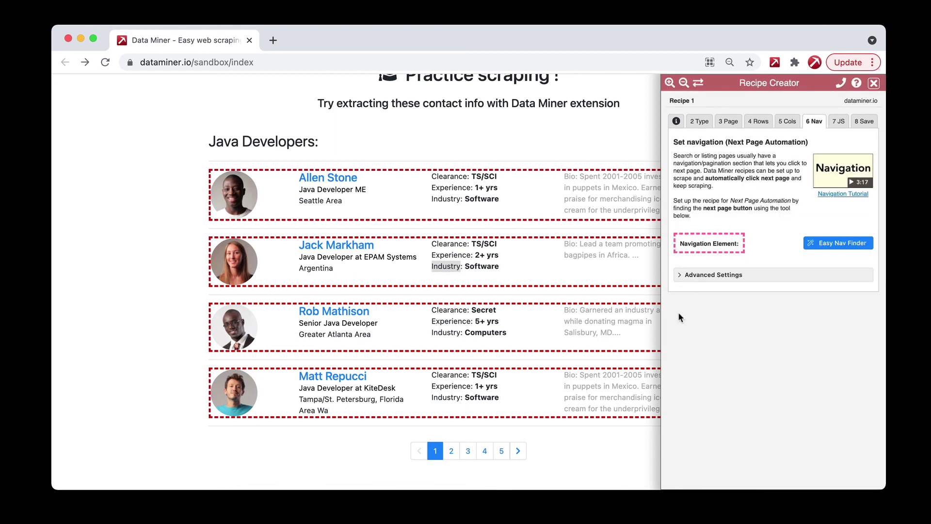